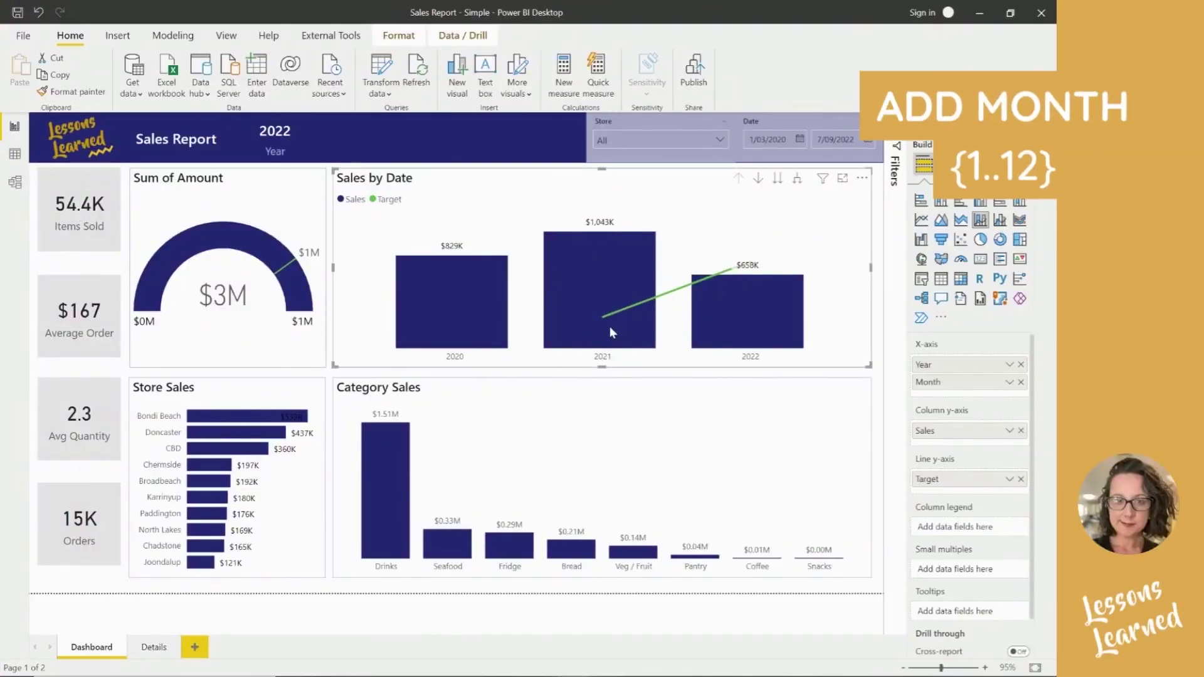
# Expand the Sales by Date chart to months, then drill back up to yearly 2020–2022 totals.
pyautogui.click(798, 180)
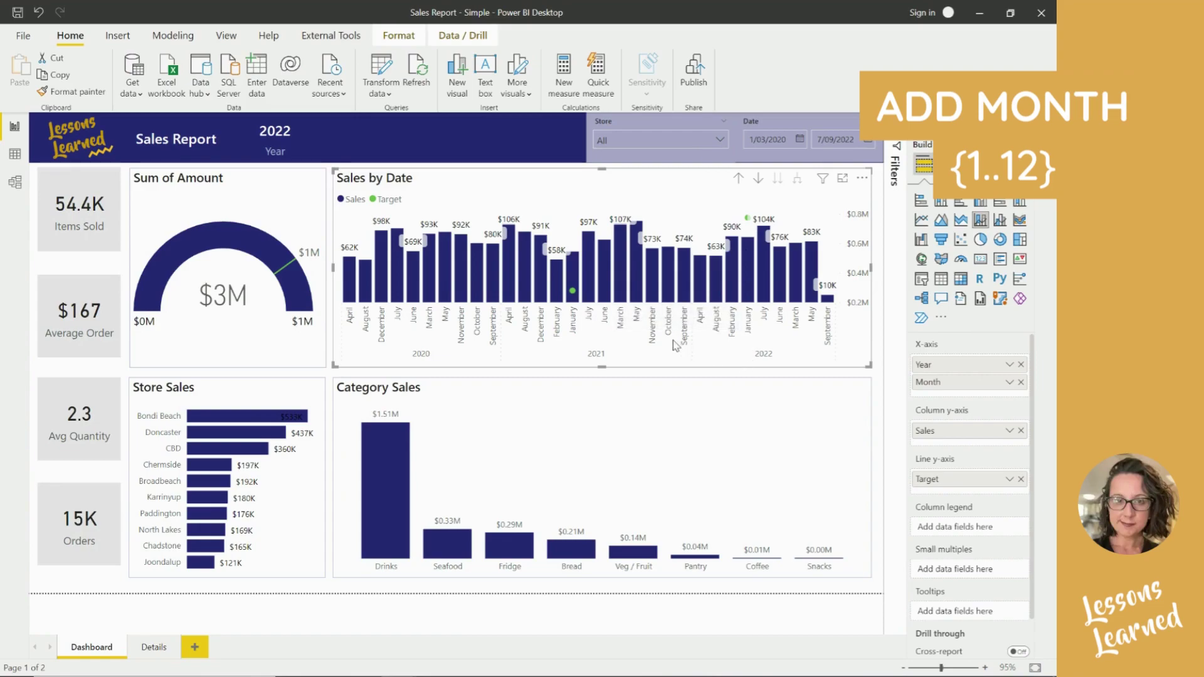
pyautogui.click(739, 179)
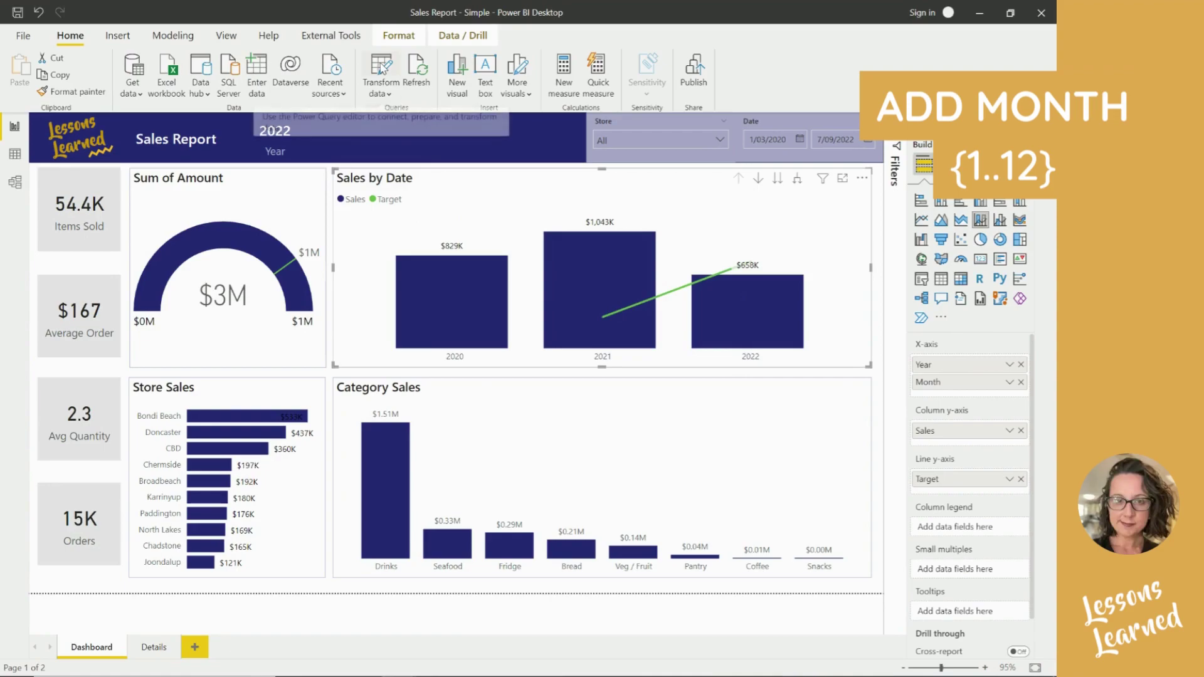
# Open Power Query Editor on the Targets query showing StoreKey, Date and Value across 22 rows.
pyautogui.click(381, 68)
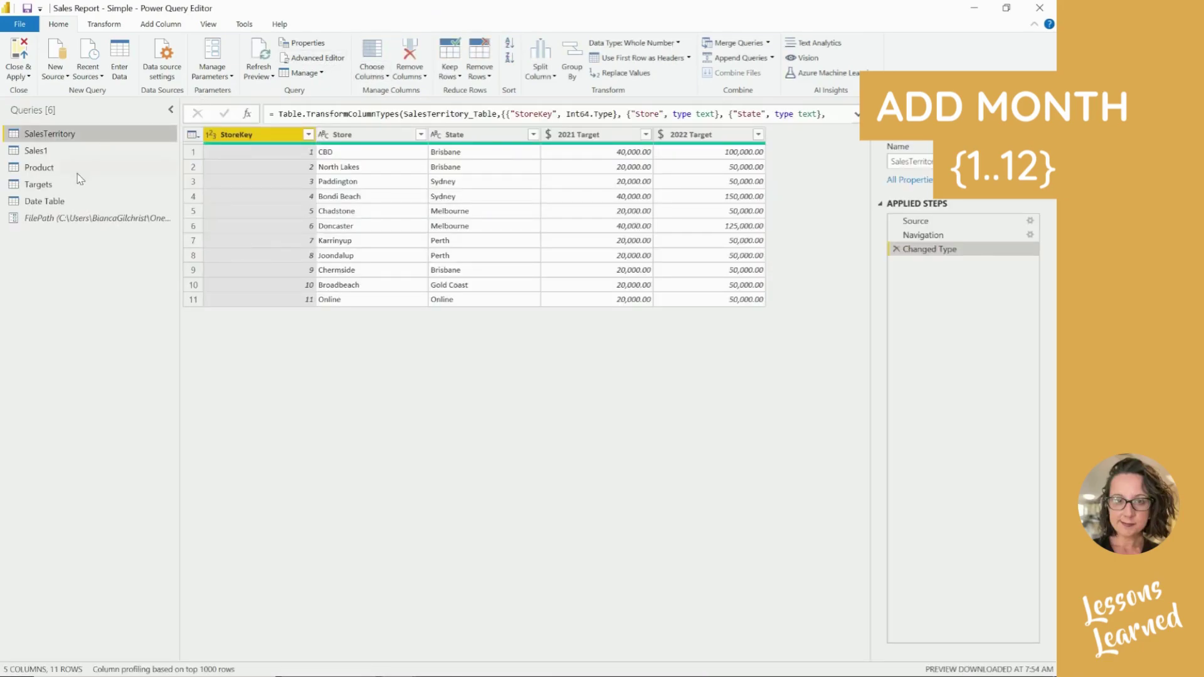
pyautogui.click(63, 187)
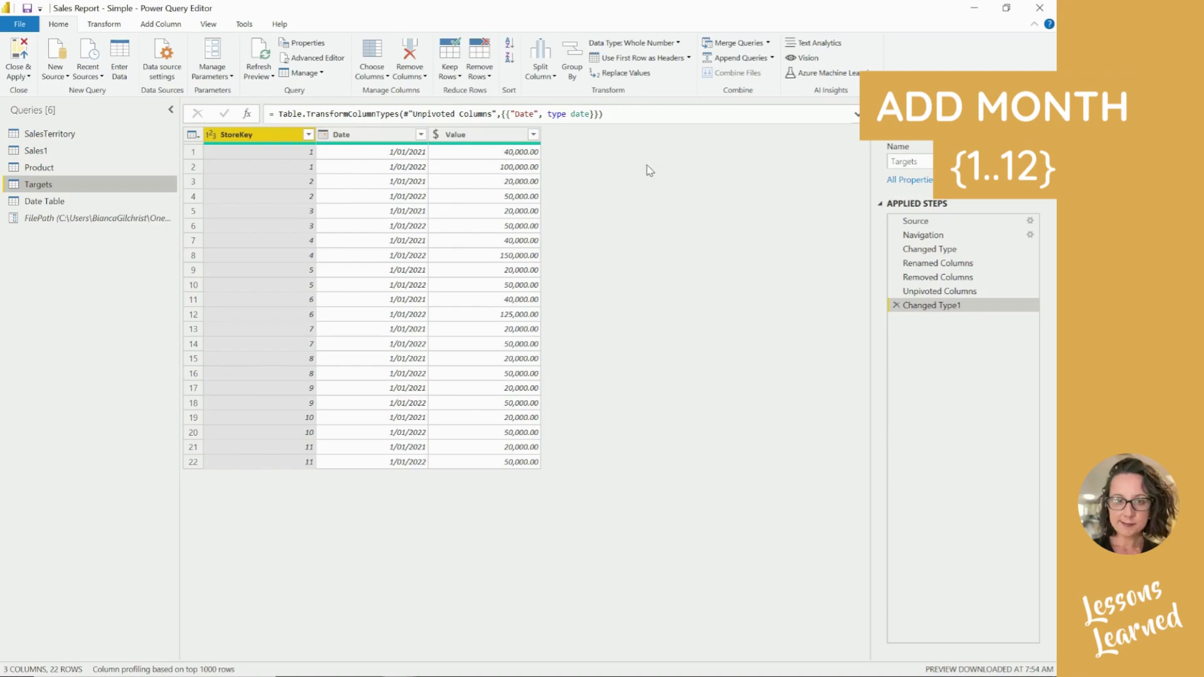
# Add a custom column named Month with the formula {1..12}.
pyautogui.click(124, 25)
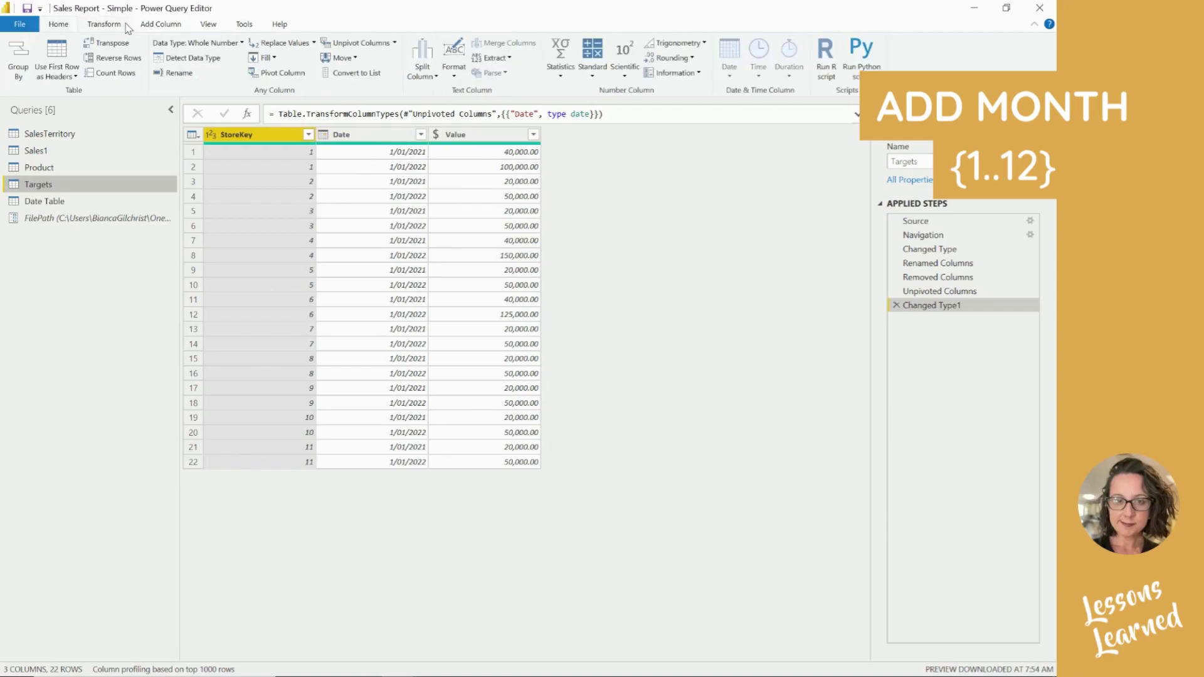
pyautogui.click(158, 25)
pyautogui.click(73, 71)
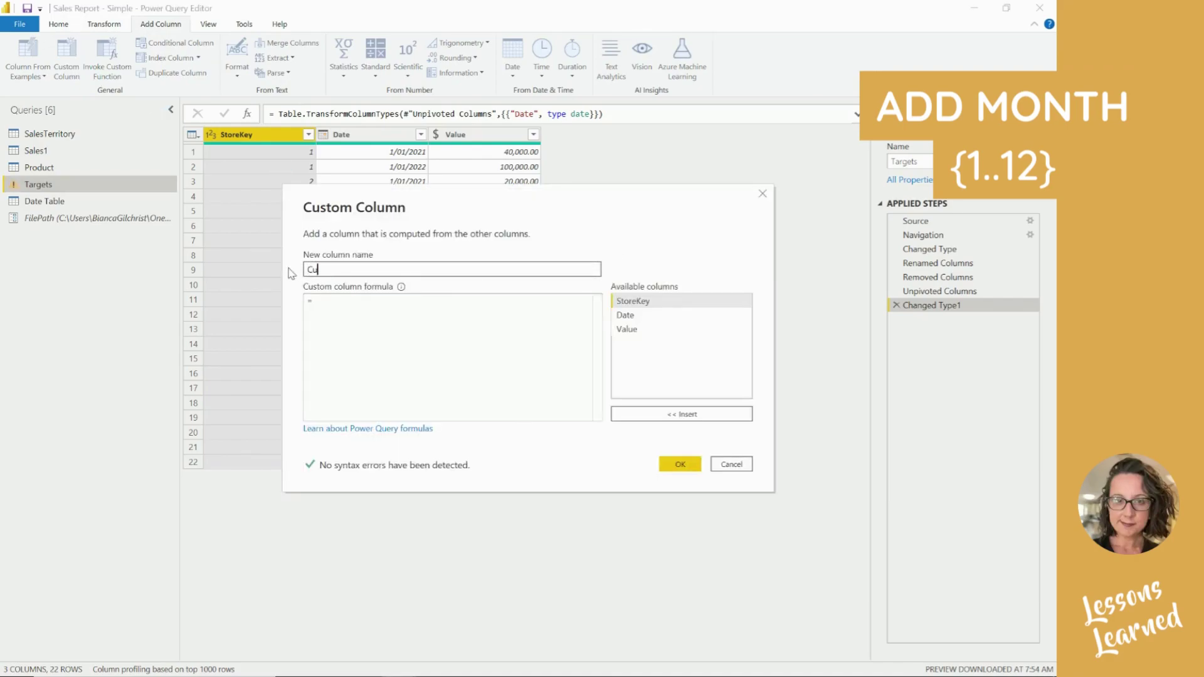
pyautogui.write('Month')
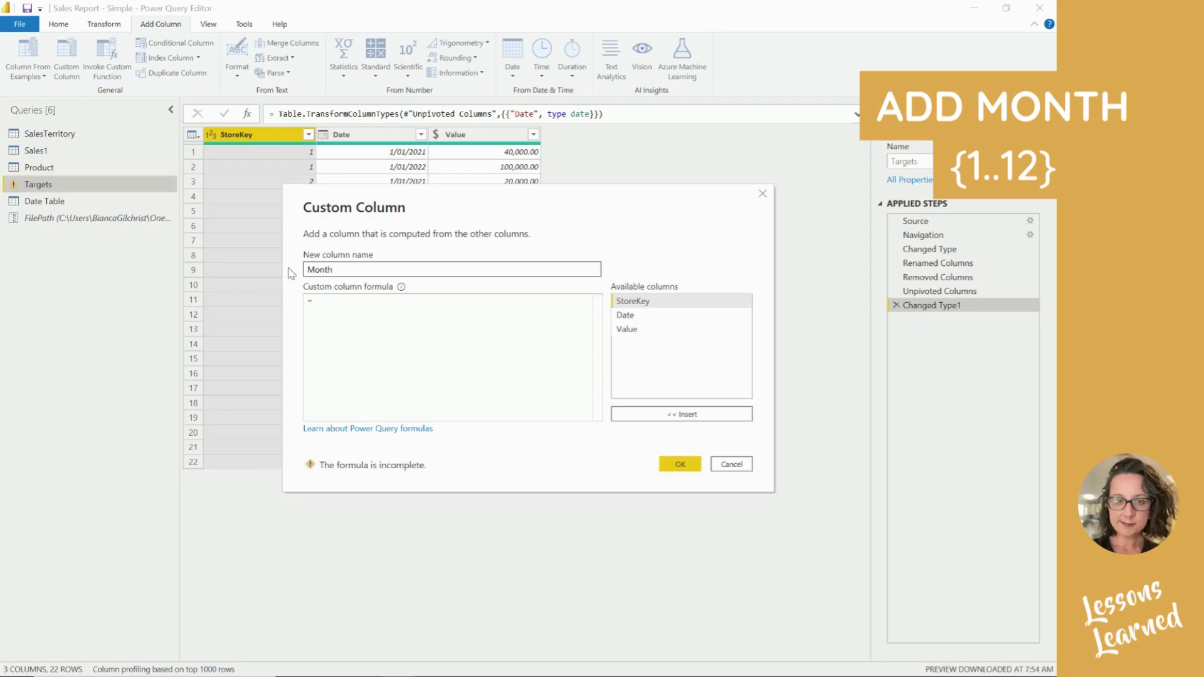
pyautogui.click(340, 313)
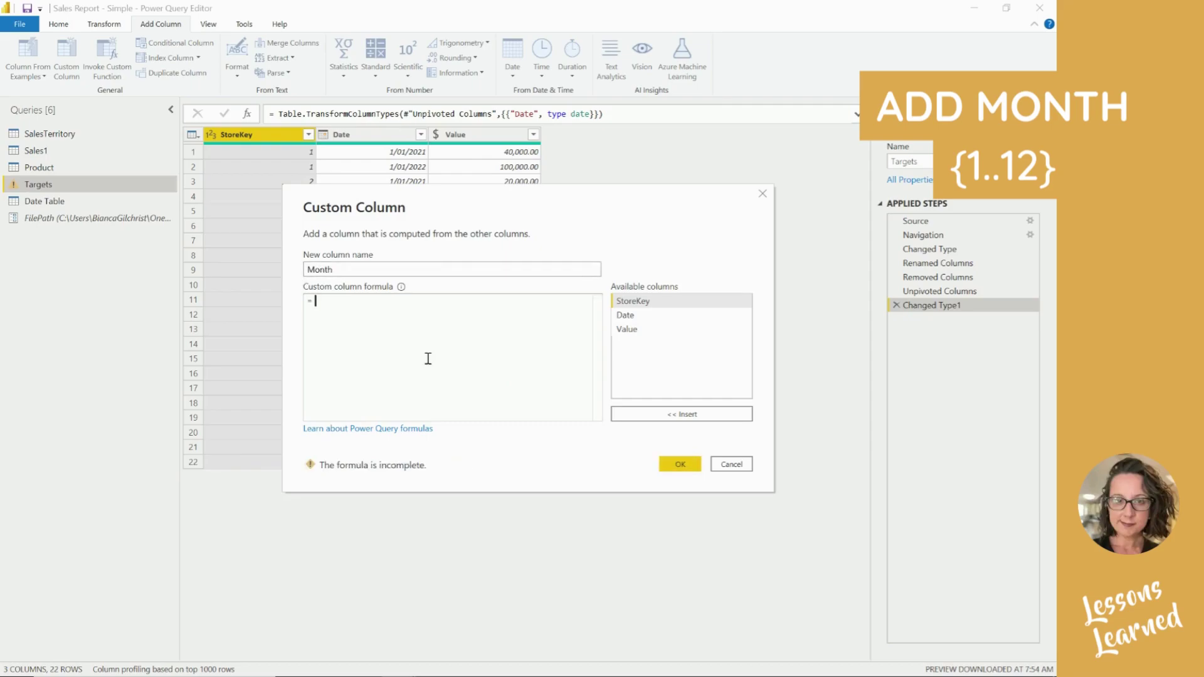
pyautogui.write('{1.')
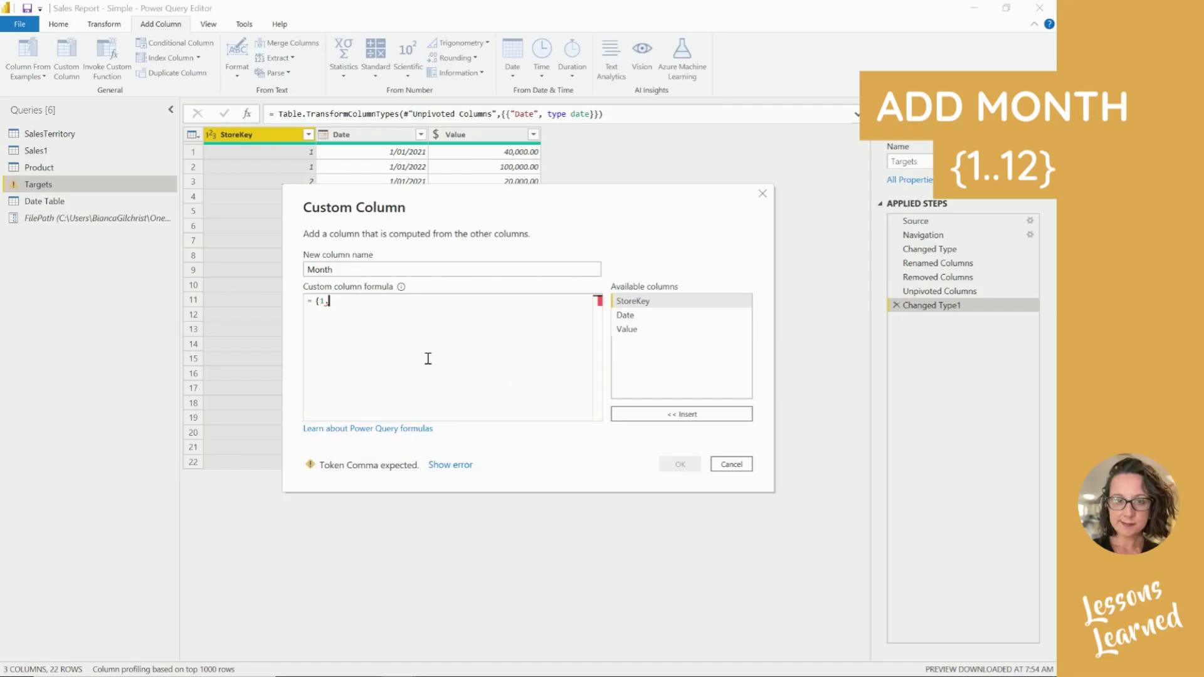
pyautogui.write('.12}')
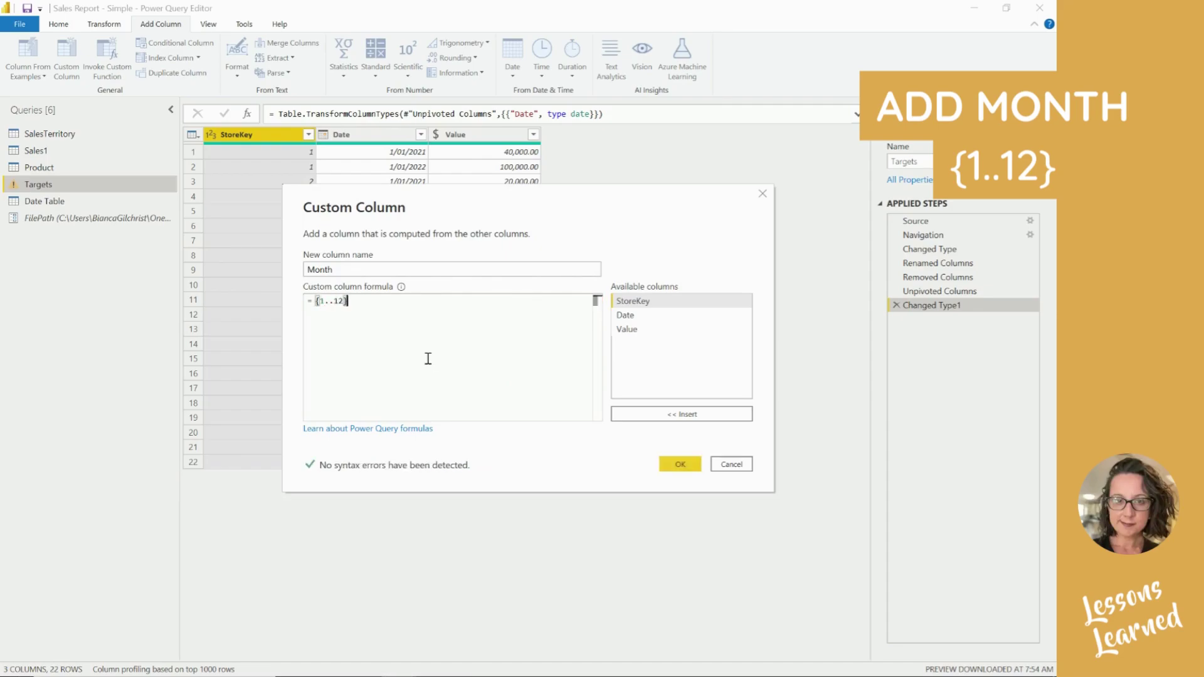
pyautogui.click(680, 465)
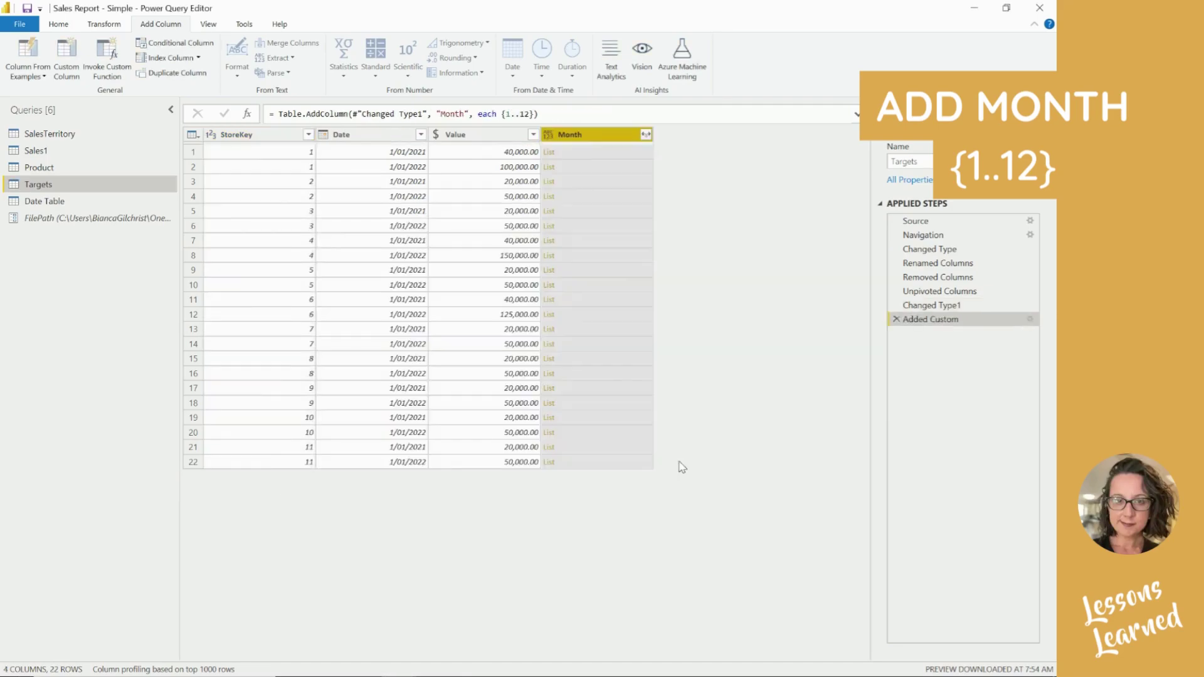
# Expand the Month lists into new rows and verify months run 1–12 per target.
pyautogui.click(646, 134)
pyautogui.click(623, 152)
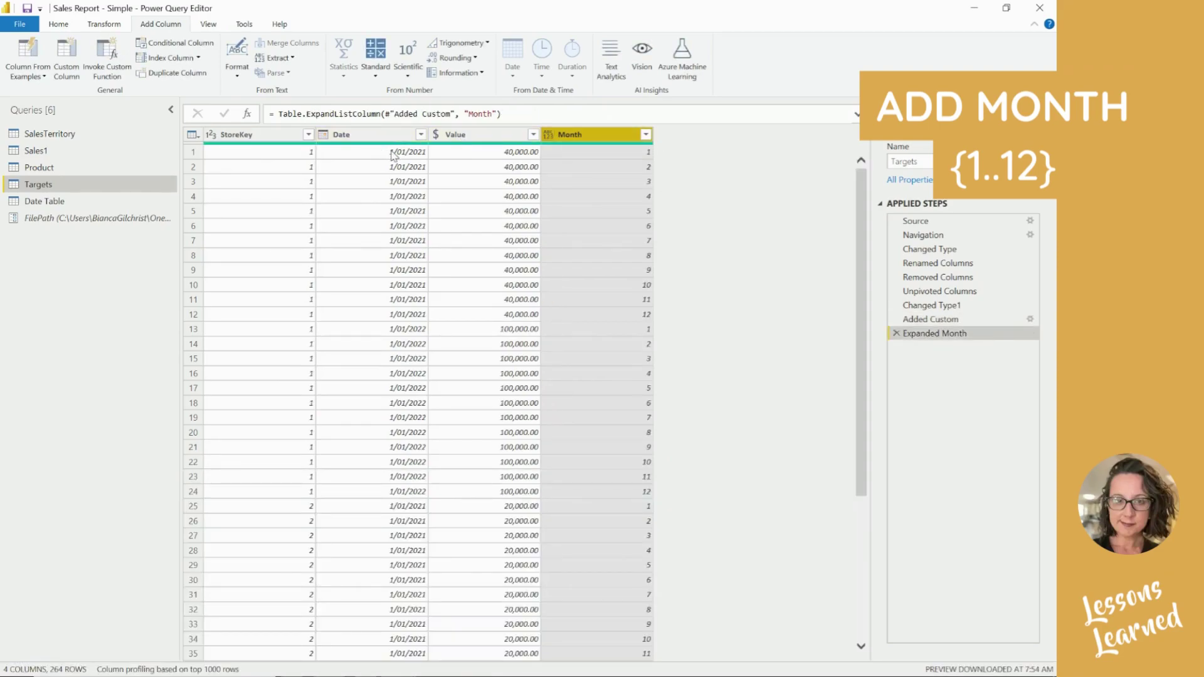
pyautogui.click(618, 152)
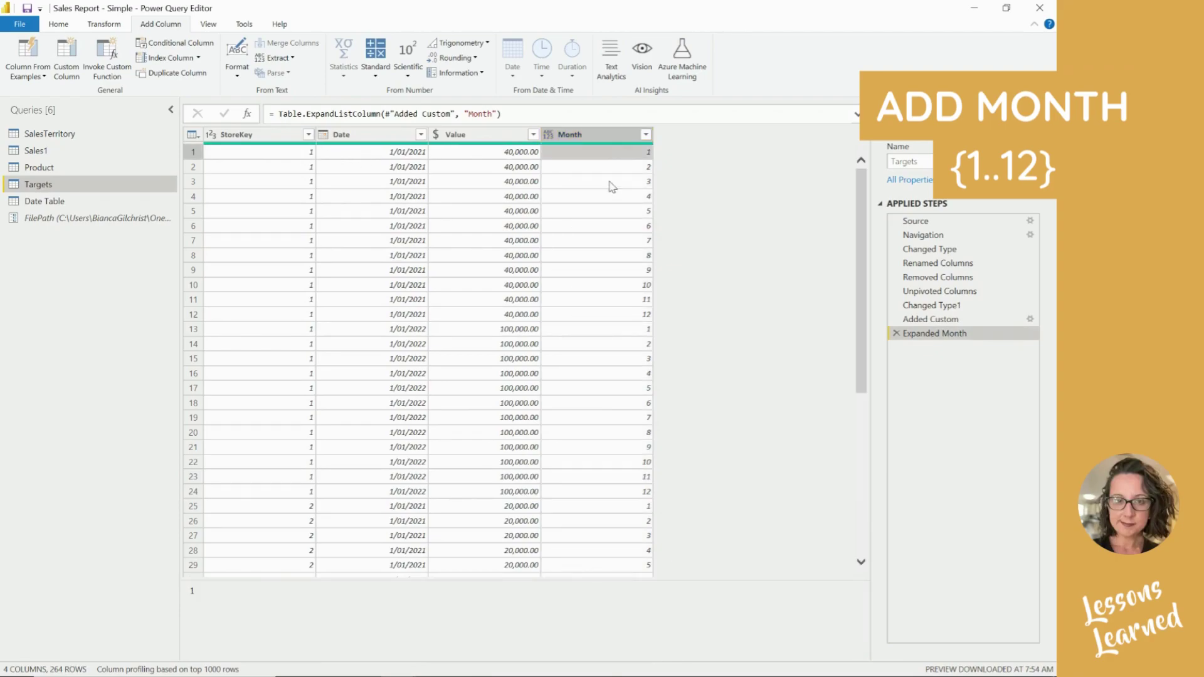
pyautogui.click(625, 314)
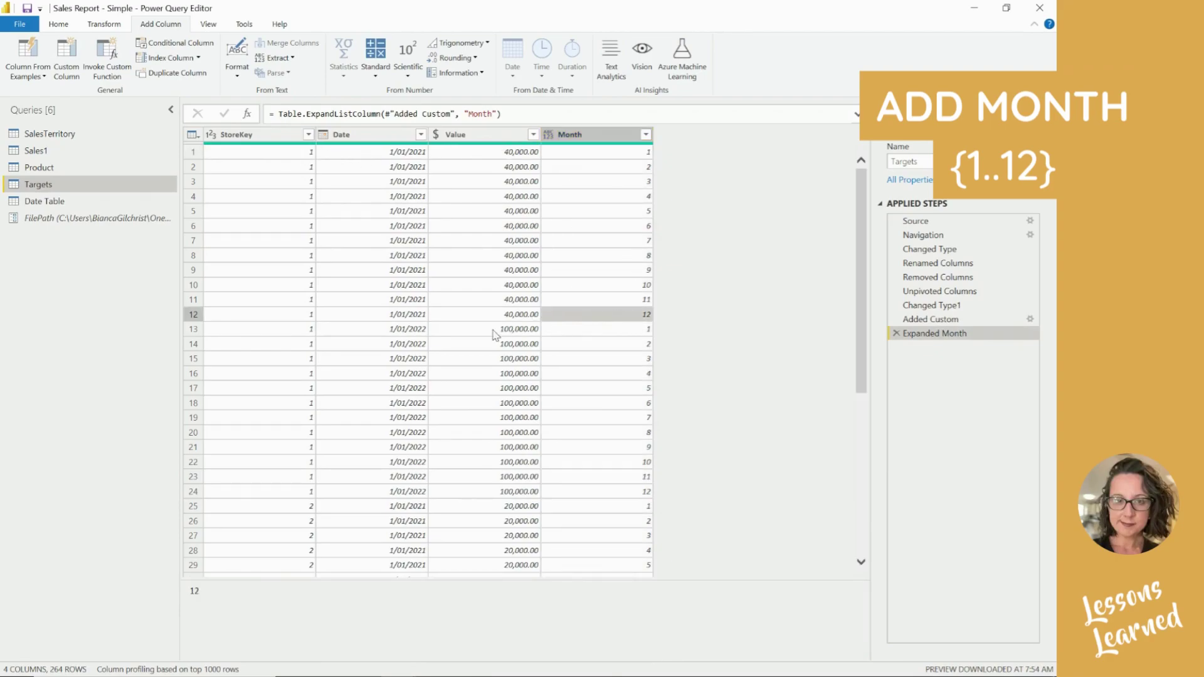
pyautogui.click(627, 330)
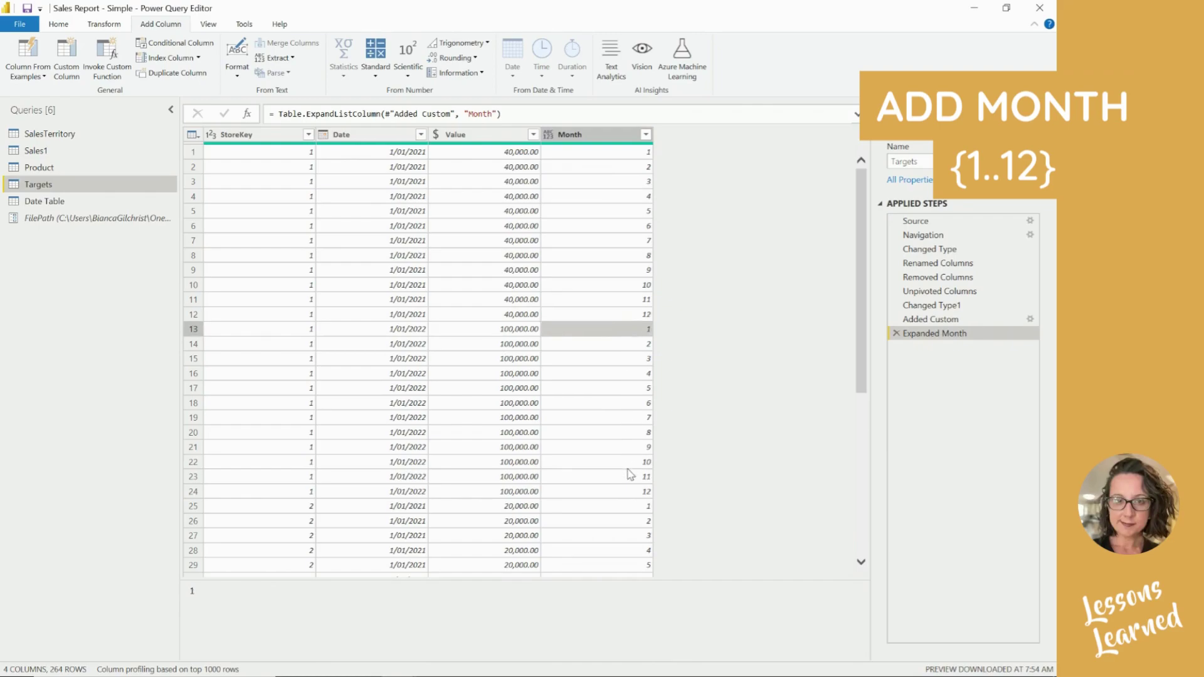
# Extract the last 4 characters of the Date column so it holds only the year.
pyautogui.click(629, 493)
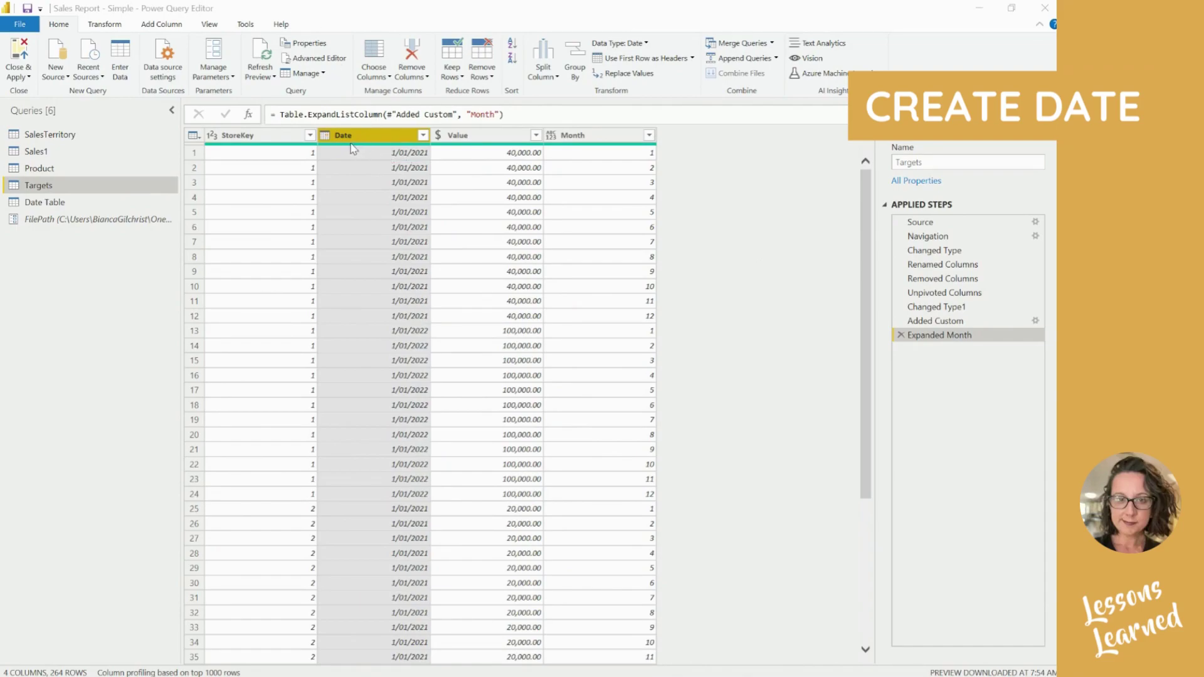
pyautogui.click(104, 24)
pyautogui.click(471, 58)
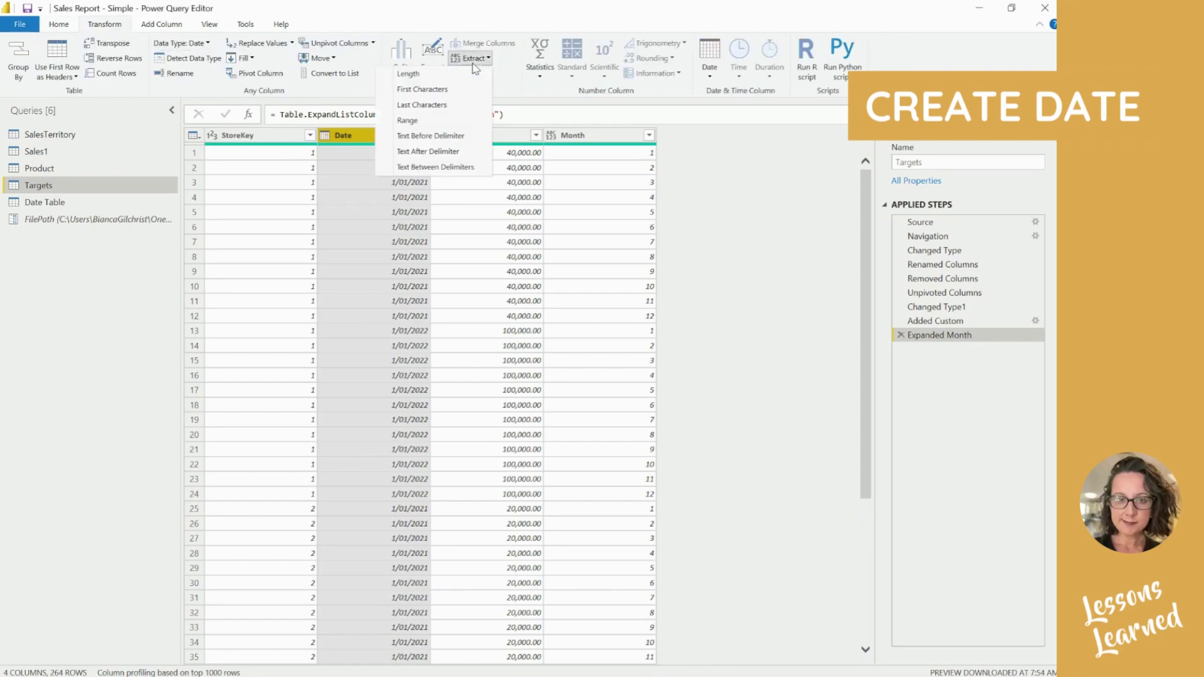
pyautogui.press('Escape')
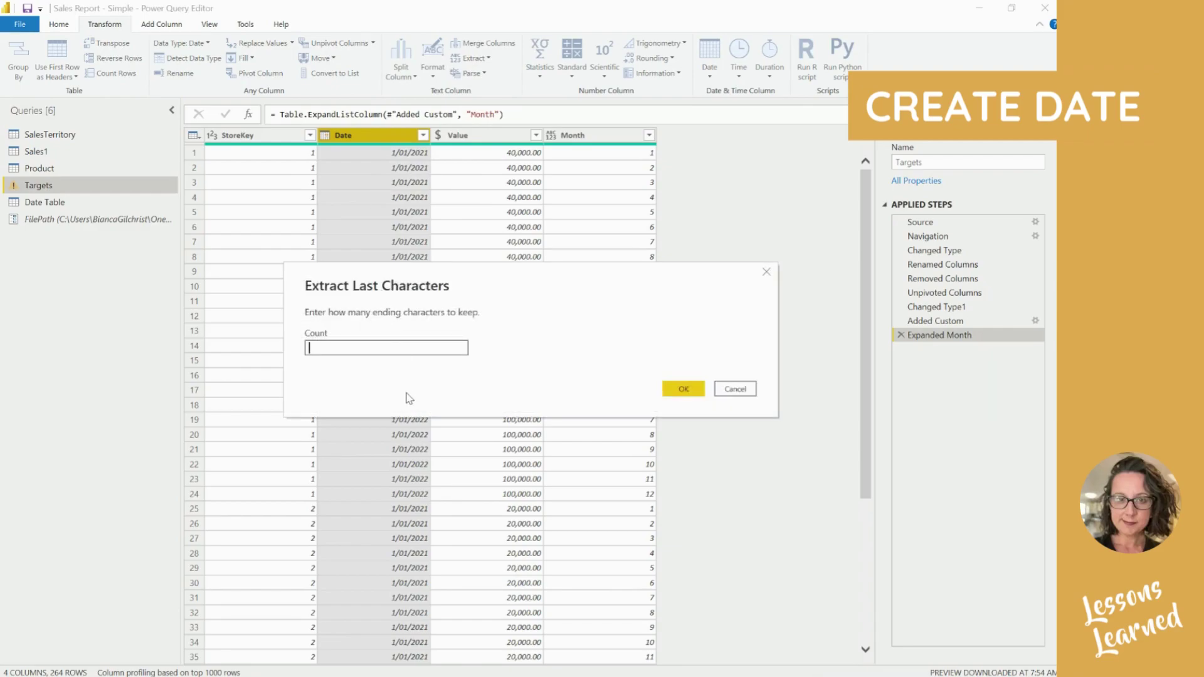
pyautogui.write('4')
pyautogui.press('Return')
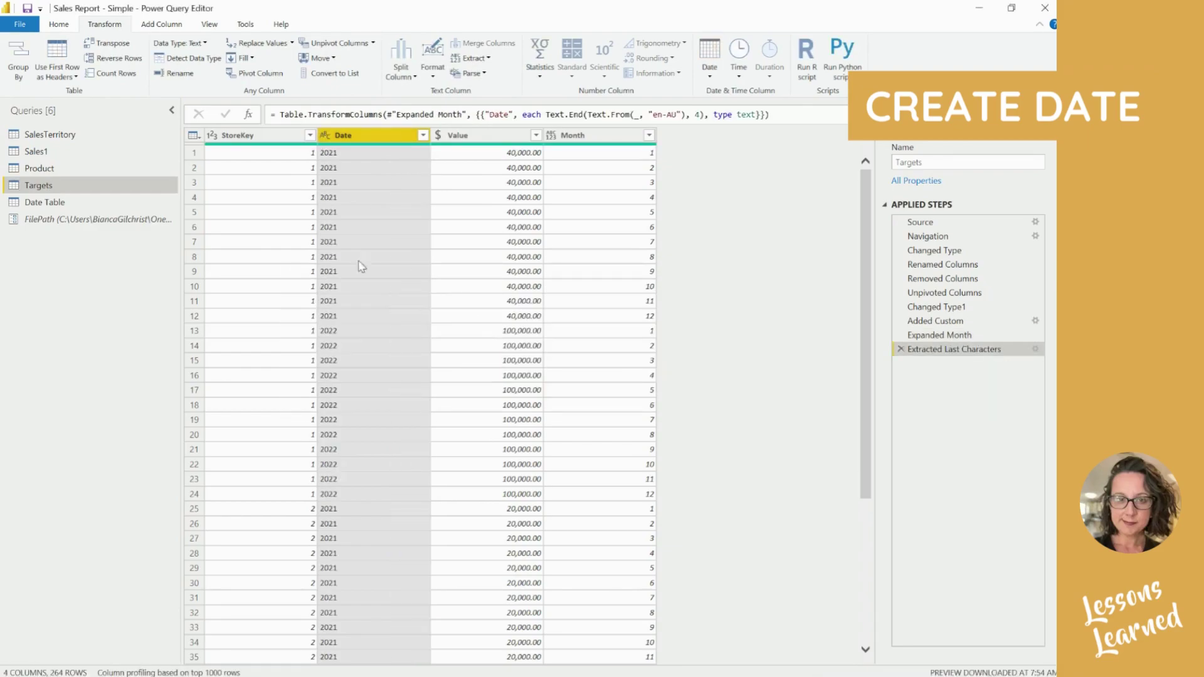
# Rename the extracted Date column to Year.
pyautogui.doubleClick(344, 143)
pyautogui.write('Y')
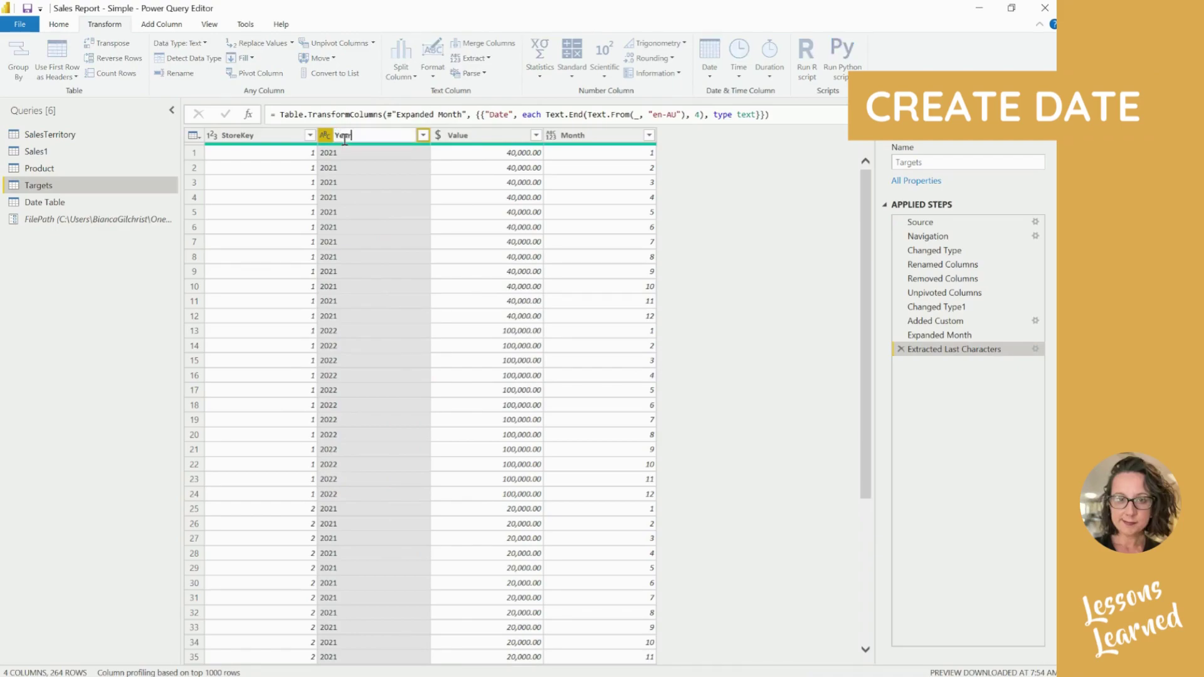
pyautogui.write('ear')
pyautogui.press('Return')
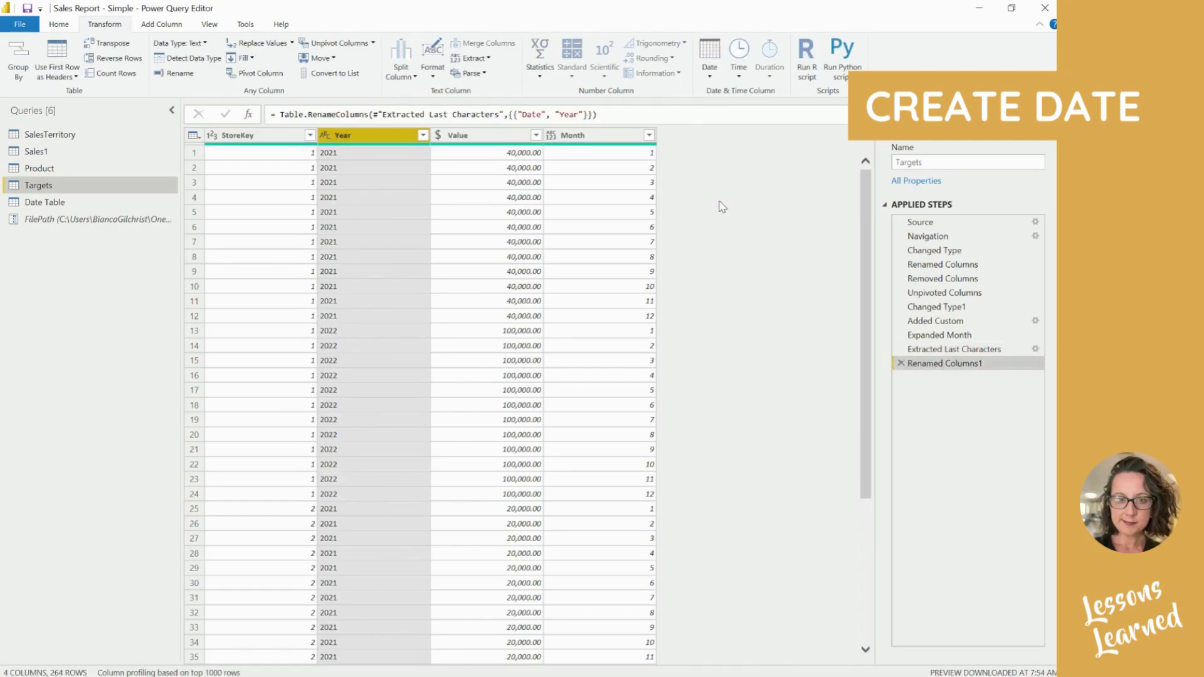
# Start a new custom column named Date.
pyautogui.click(162, 24)
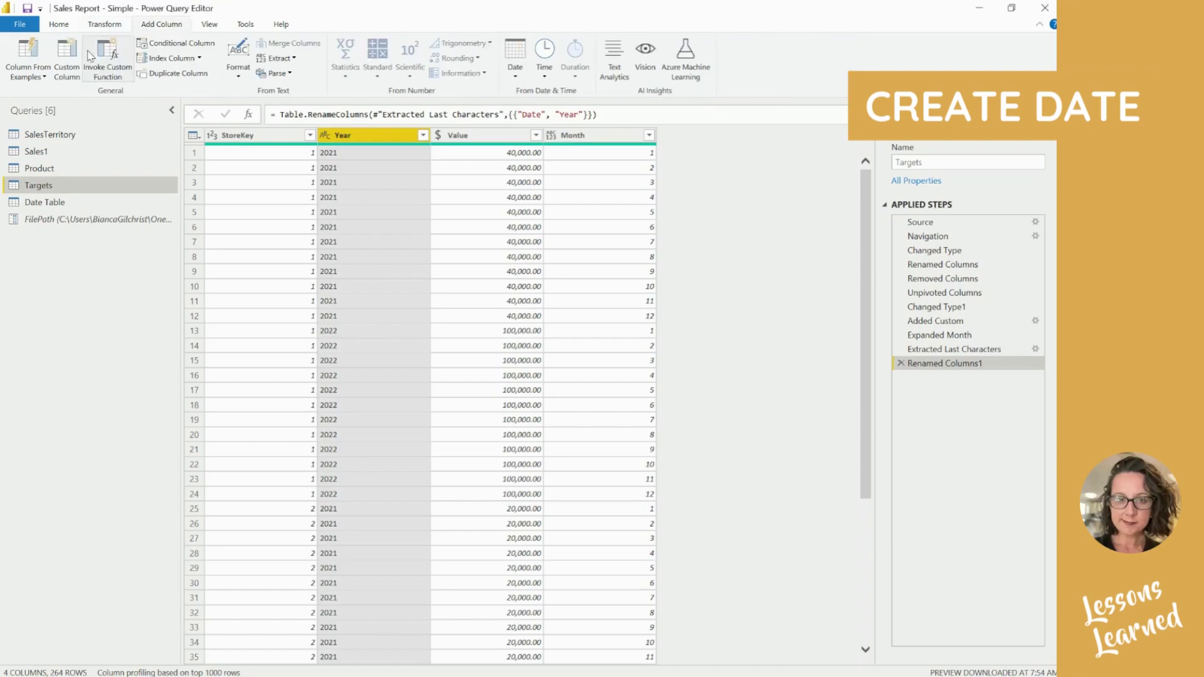
pyautogui.click(67, 59)
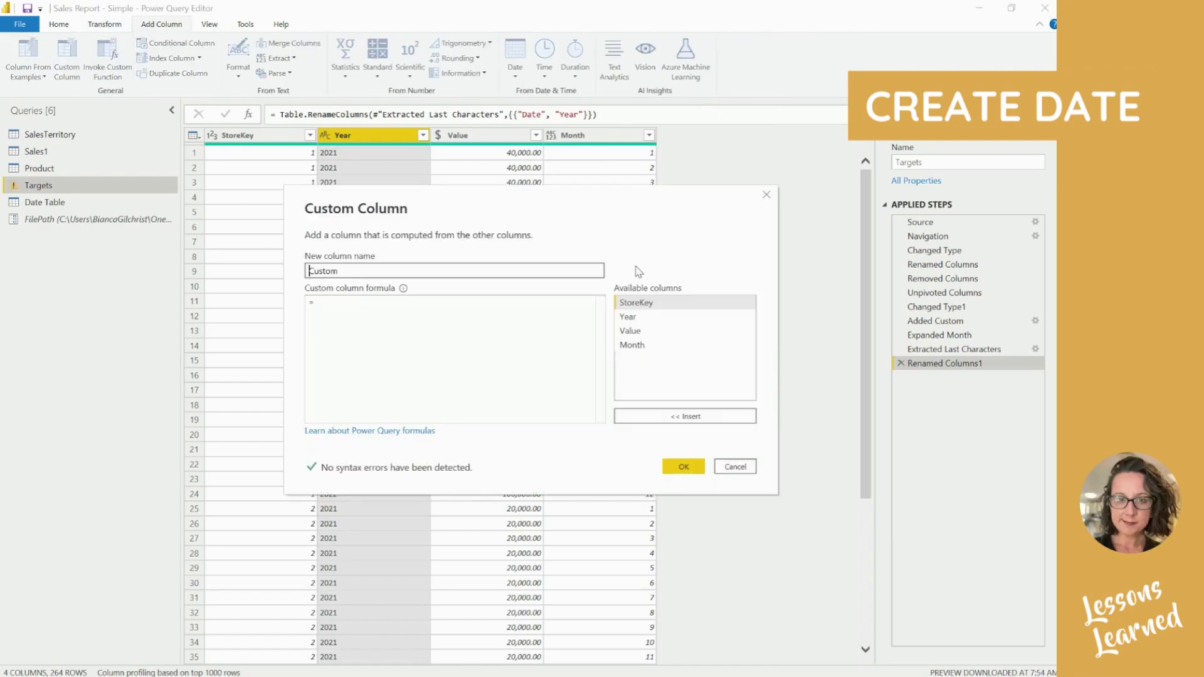
pyautogui.doubleClick(333, 271)
pyautogui.write('Date')
pyautogui.click(534, 314)
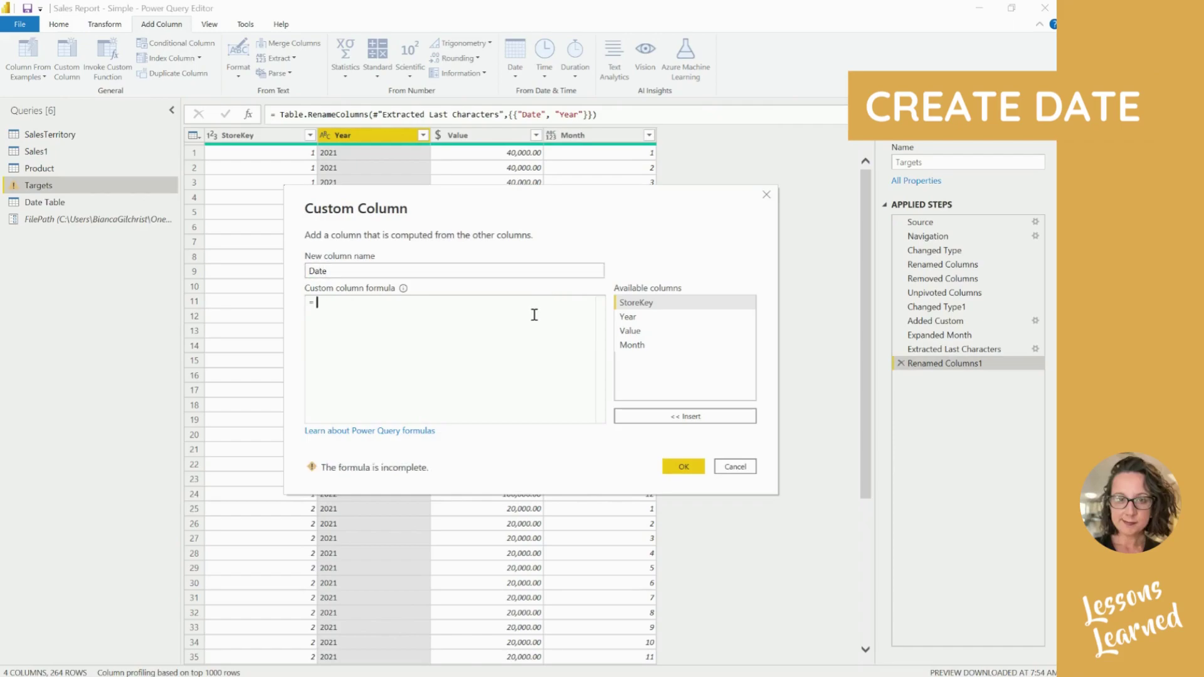
# Enter a Text.Combiner formula joining "01/", Text.From([Month]) and Text.From([Year]), and confirm.
pyautogui.write('Te')
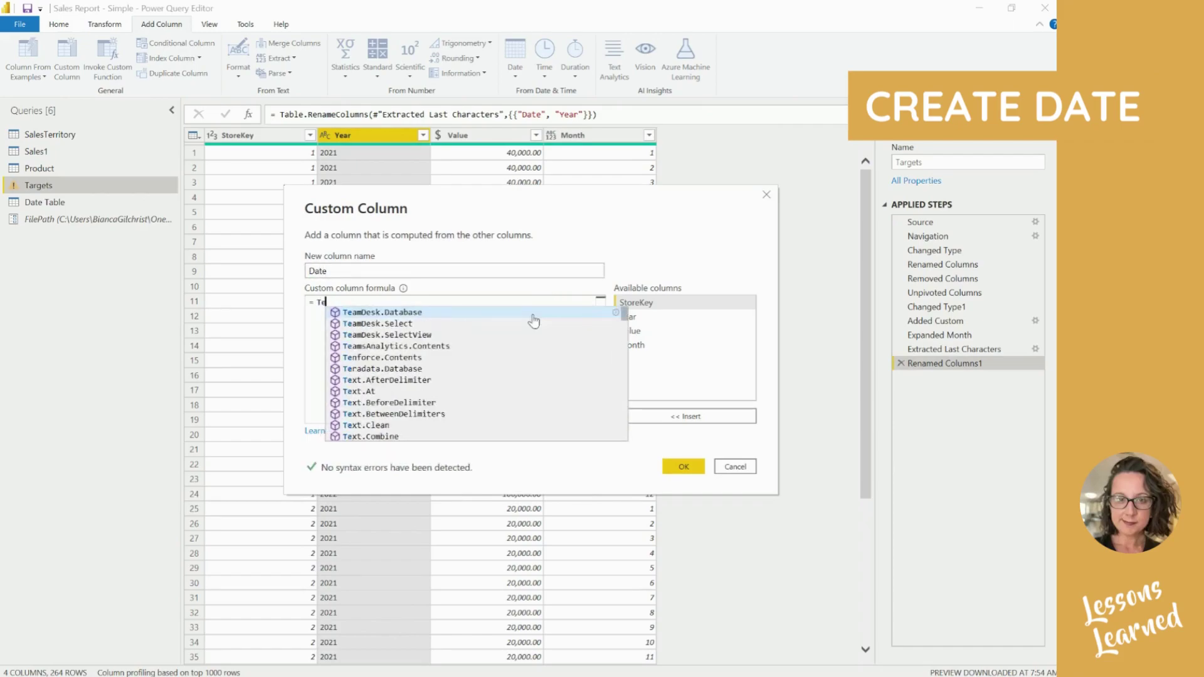
pyautogui.write('xt.Combin')
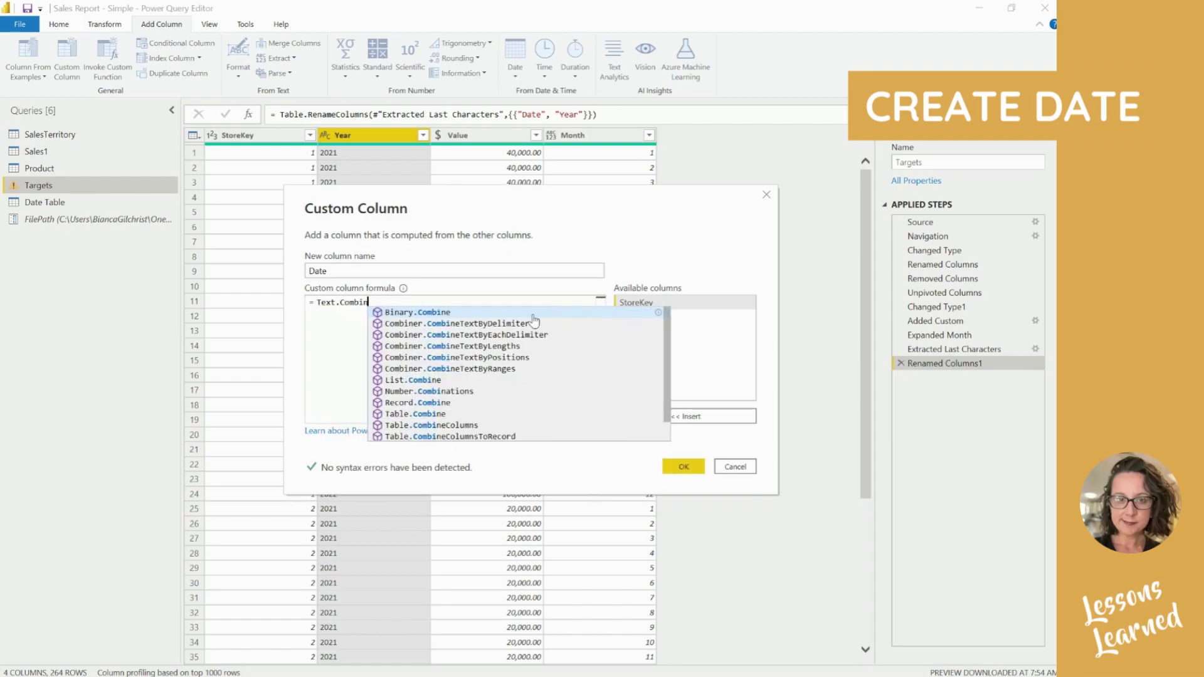
pyautogui.write('er')
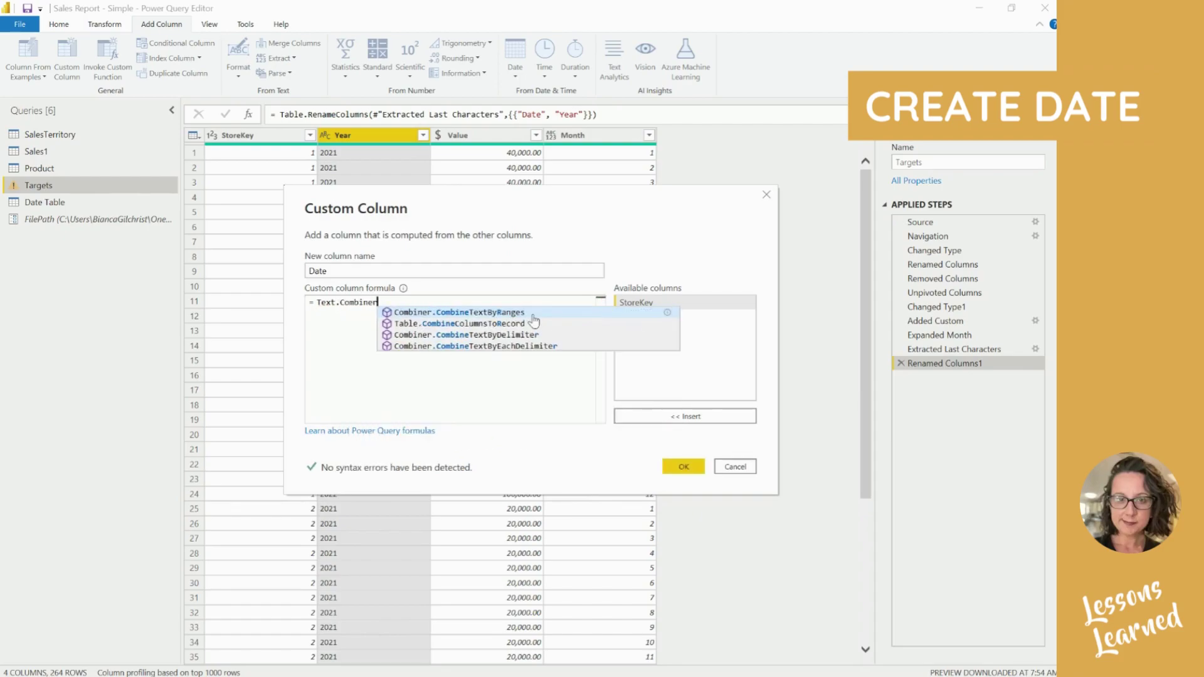
pyautogui.write('({"01/",')
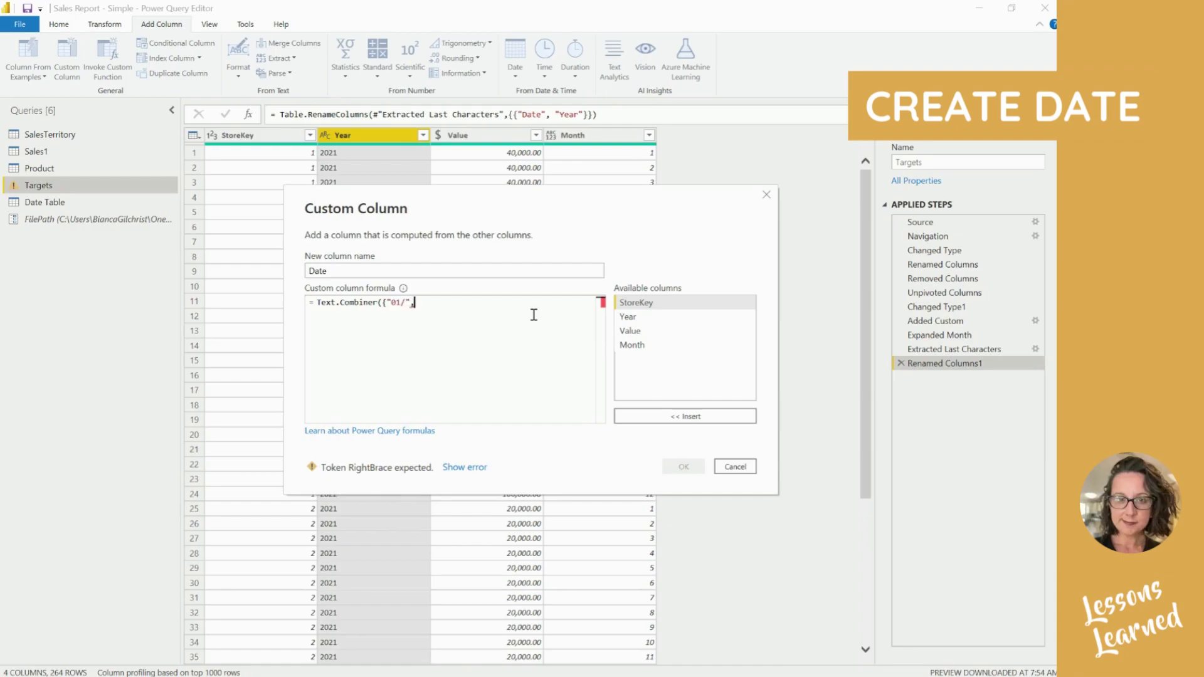
pyautogui.write('Text')
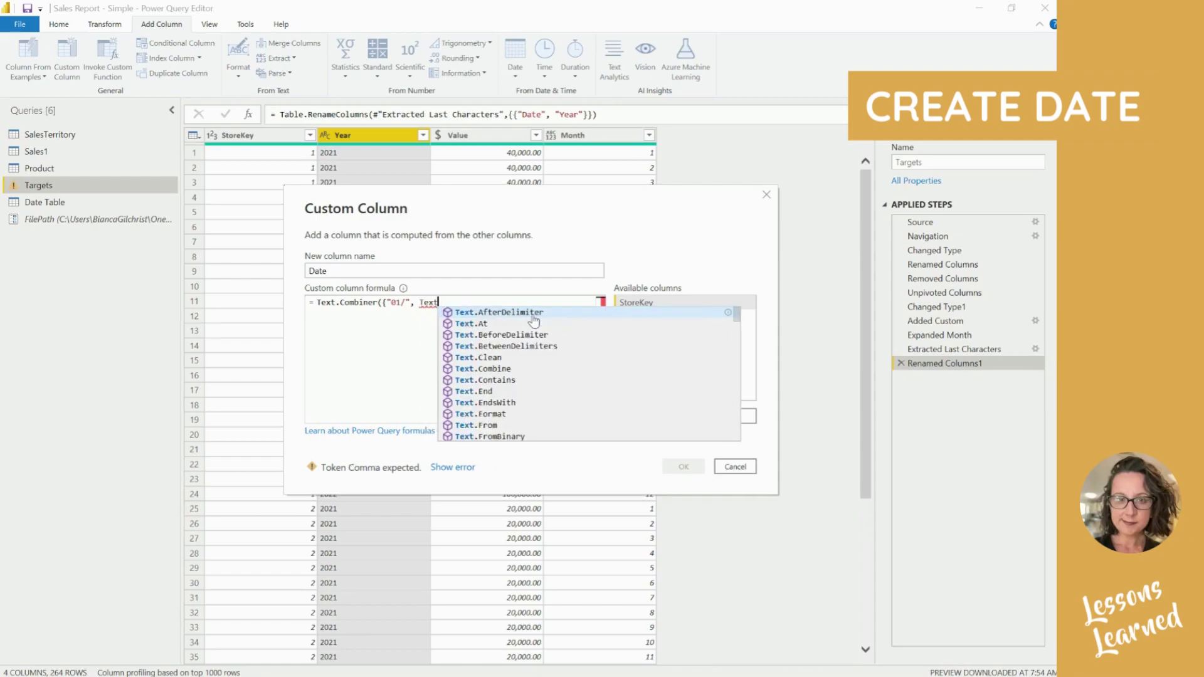
pyautogui.write('.From')
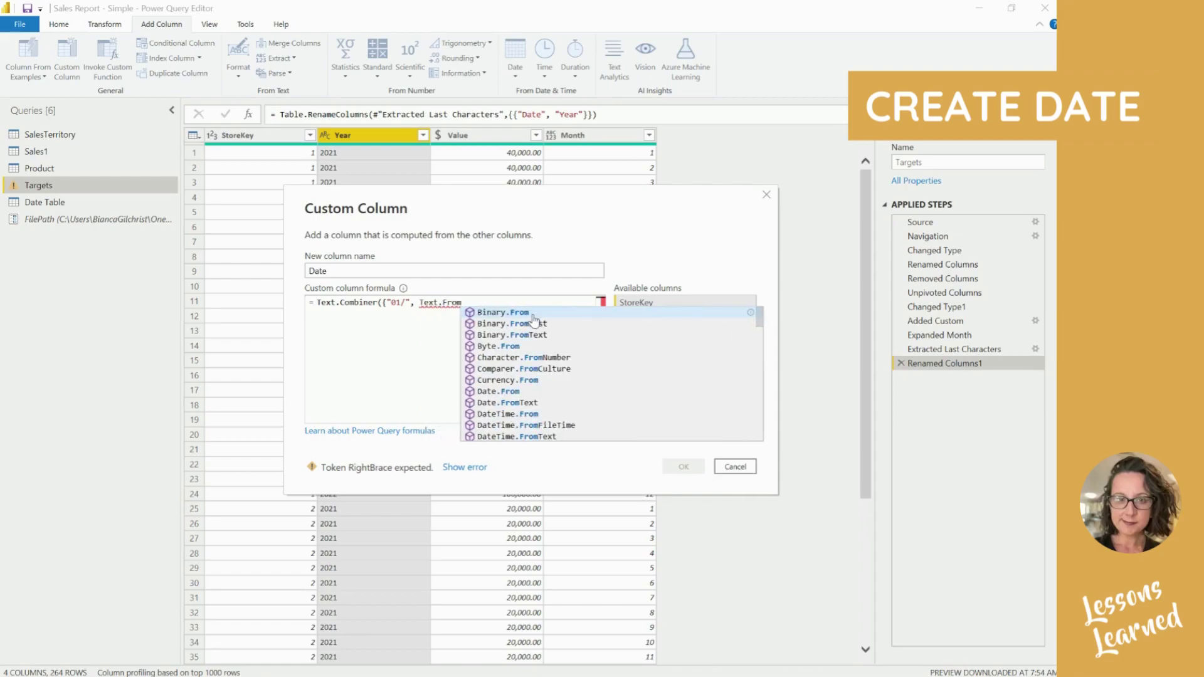
pyautogui.write('(')
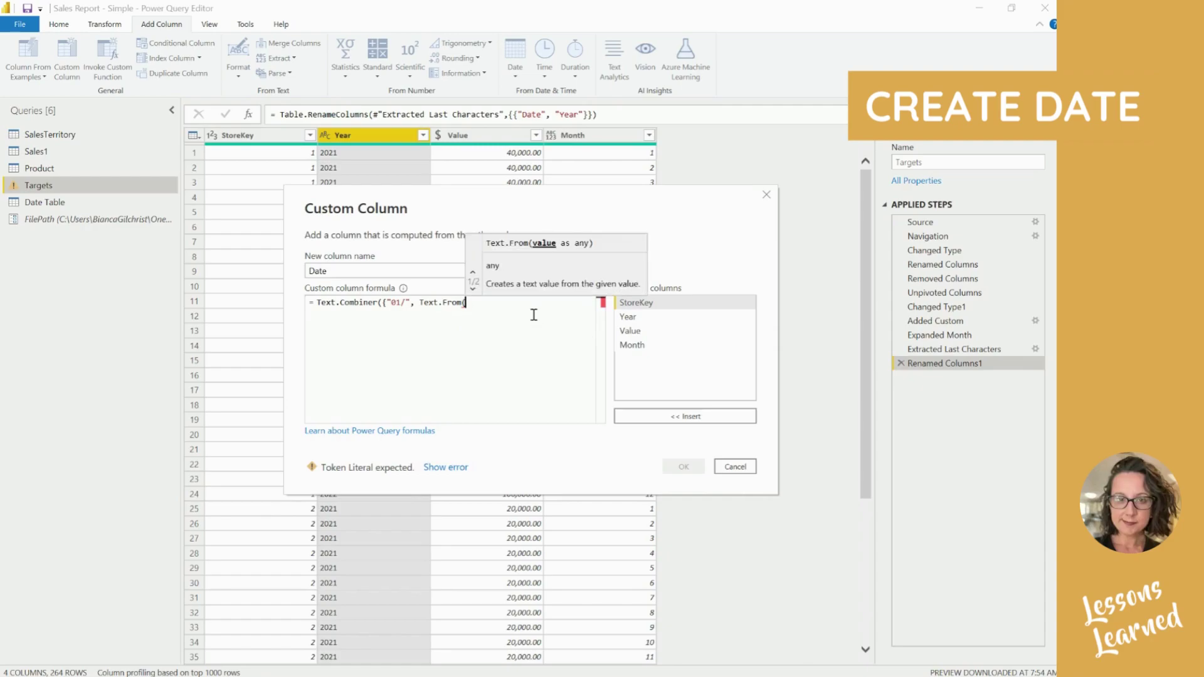
pyautogui.write('{')
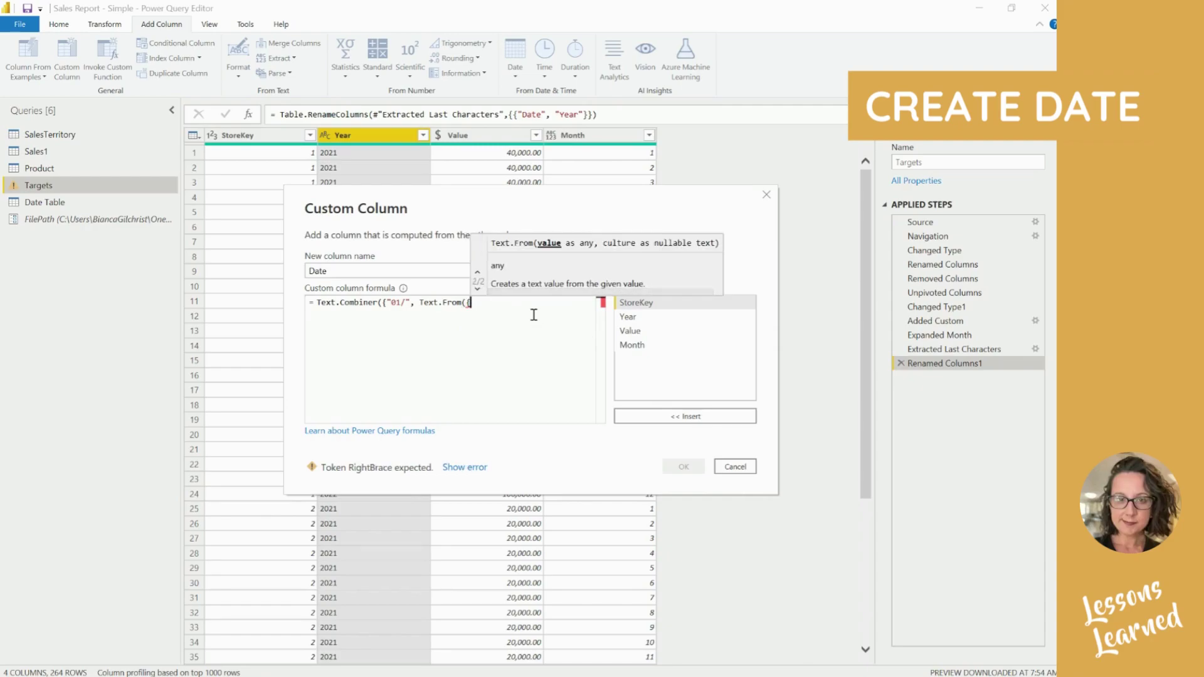
pyautogui.press('BackSpace')
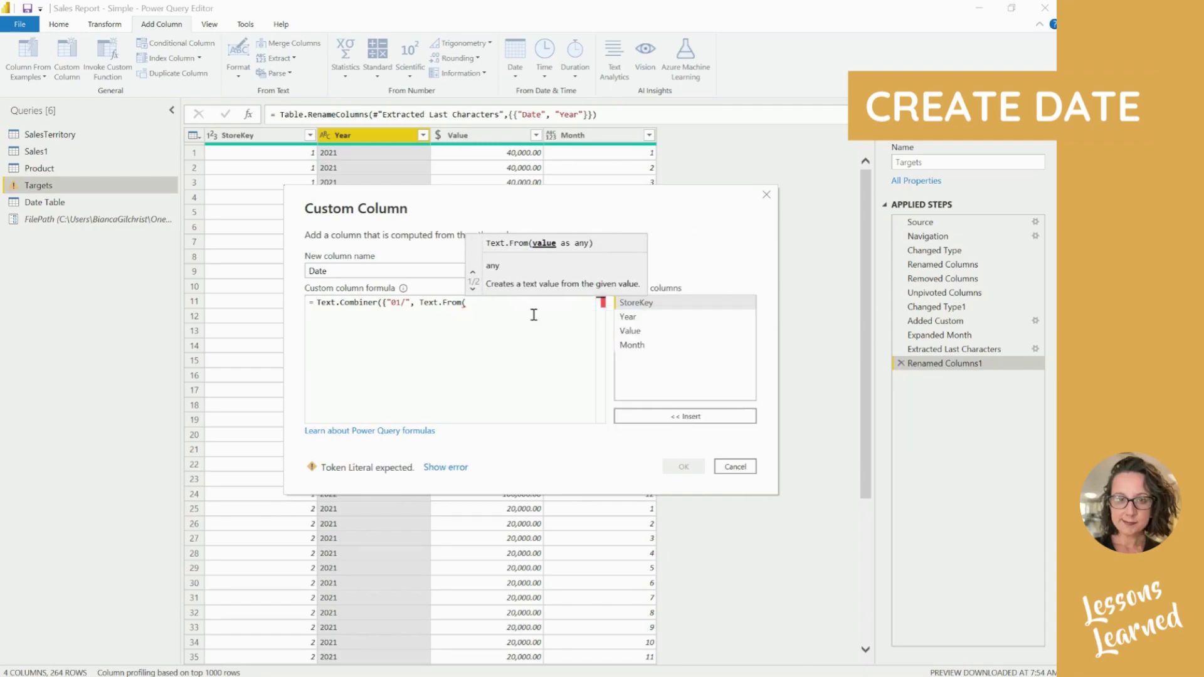
pyautogui.write('[Month]')
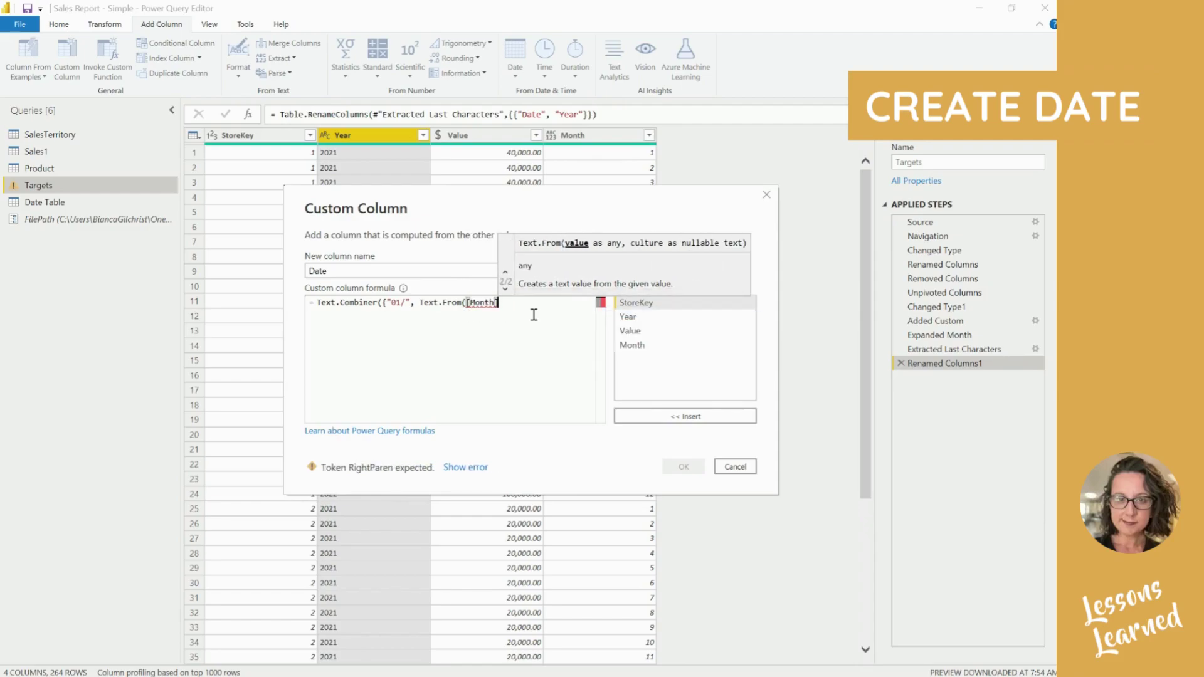
pyautogui.write(')')
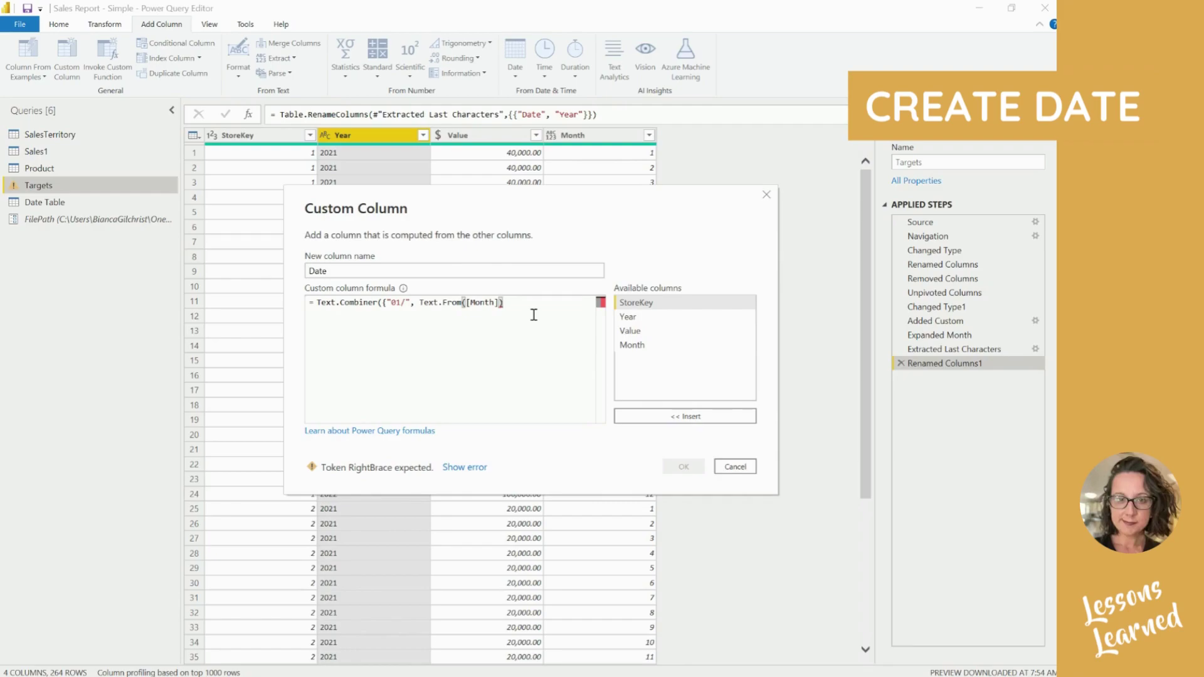
pyautogui.write(', "/",')
pyautogui.write('Text')
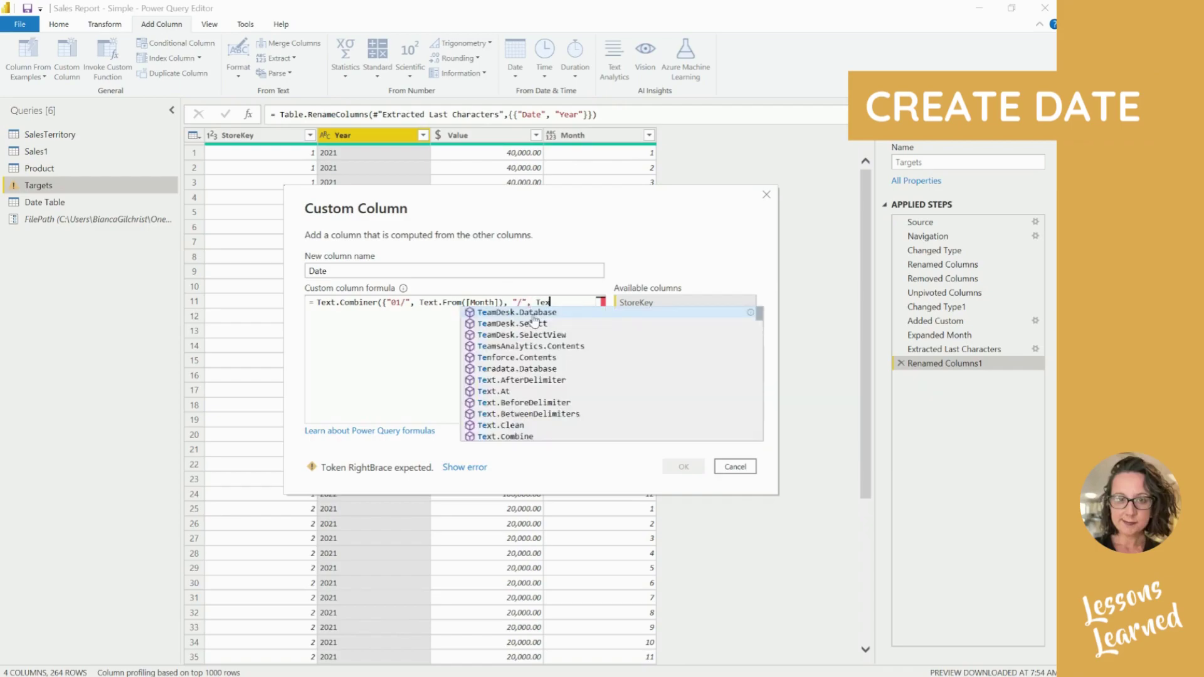
pyautogui.write('.Fro')
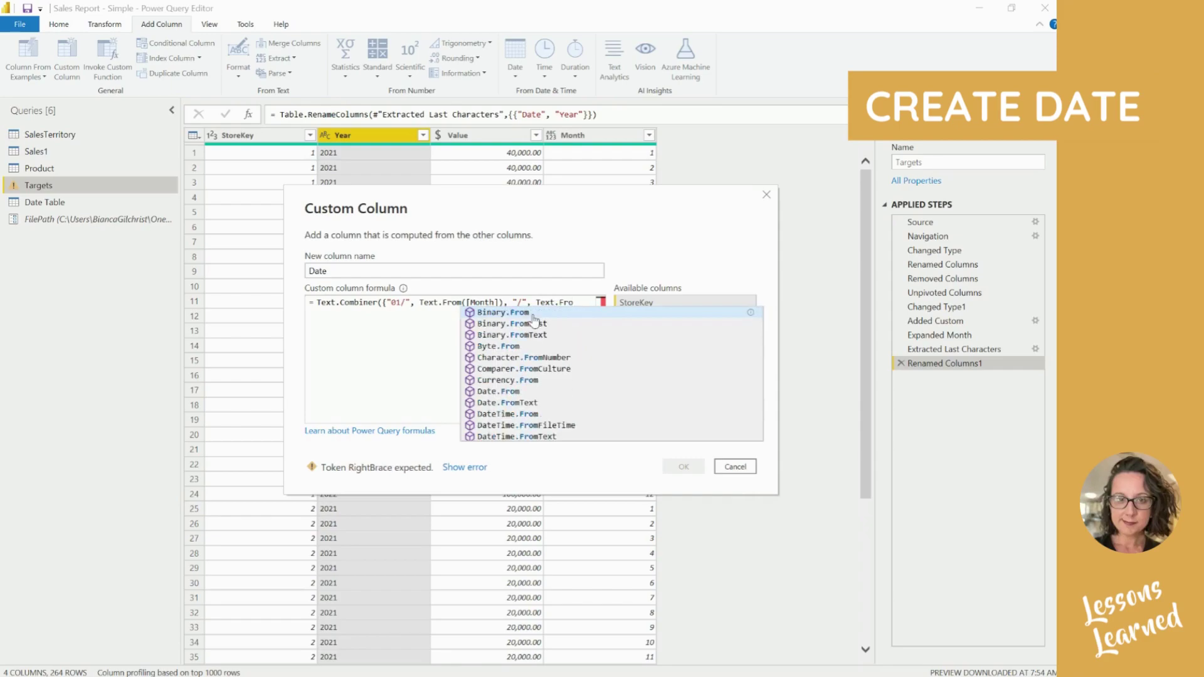
pyautogui.write('m( ')
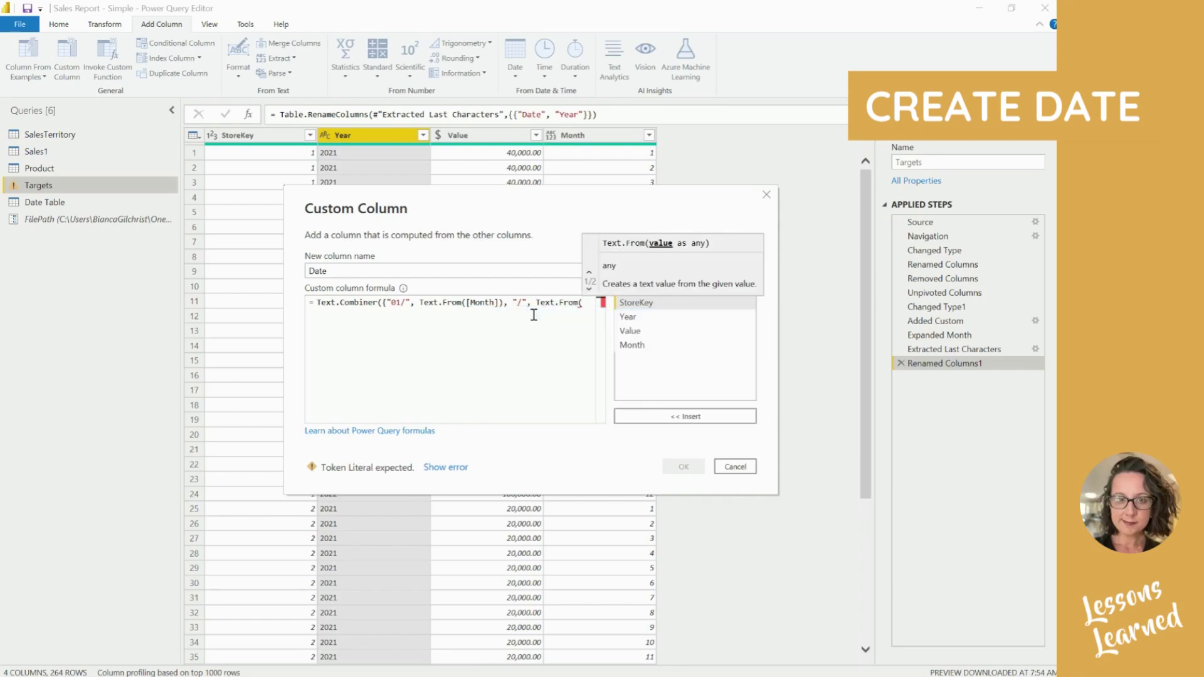
pyautogui.write('[Ye')
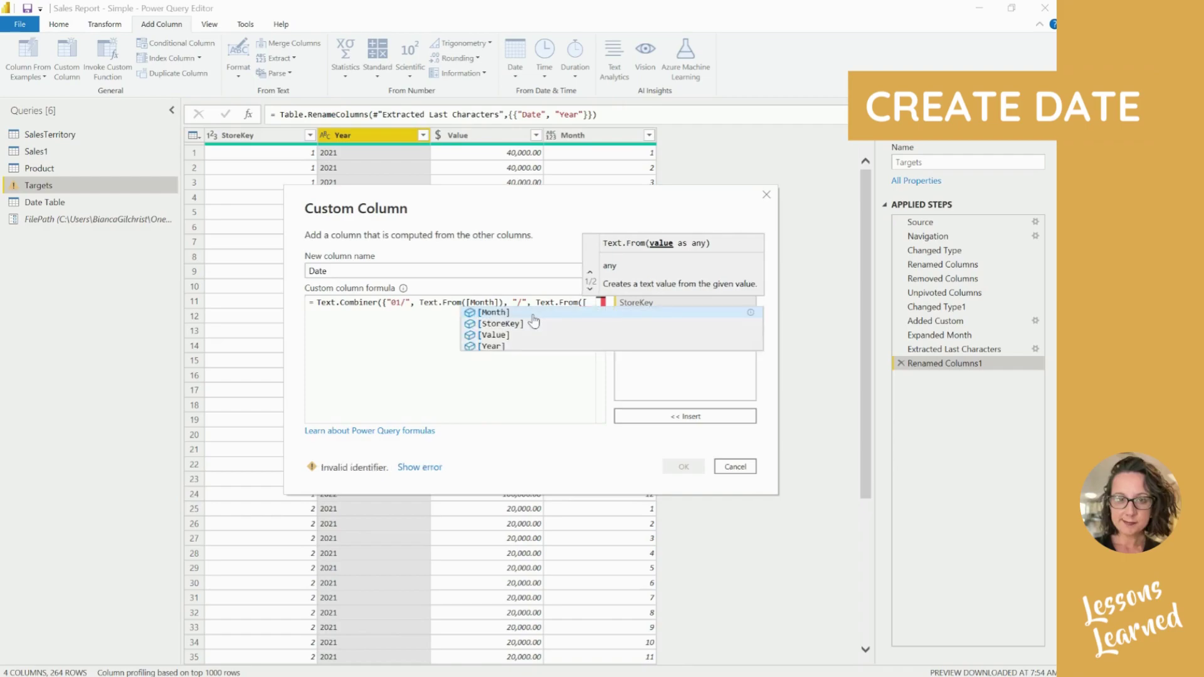
pyautogui.click(535, 323)
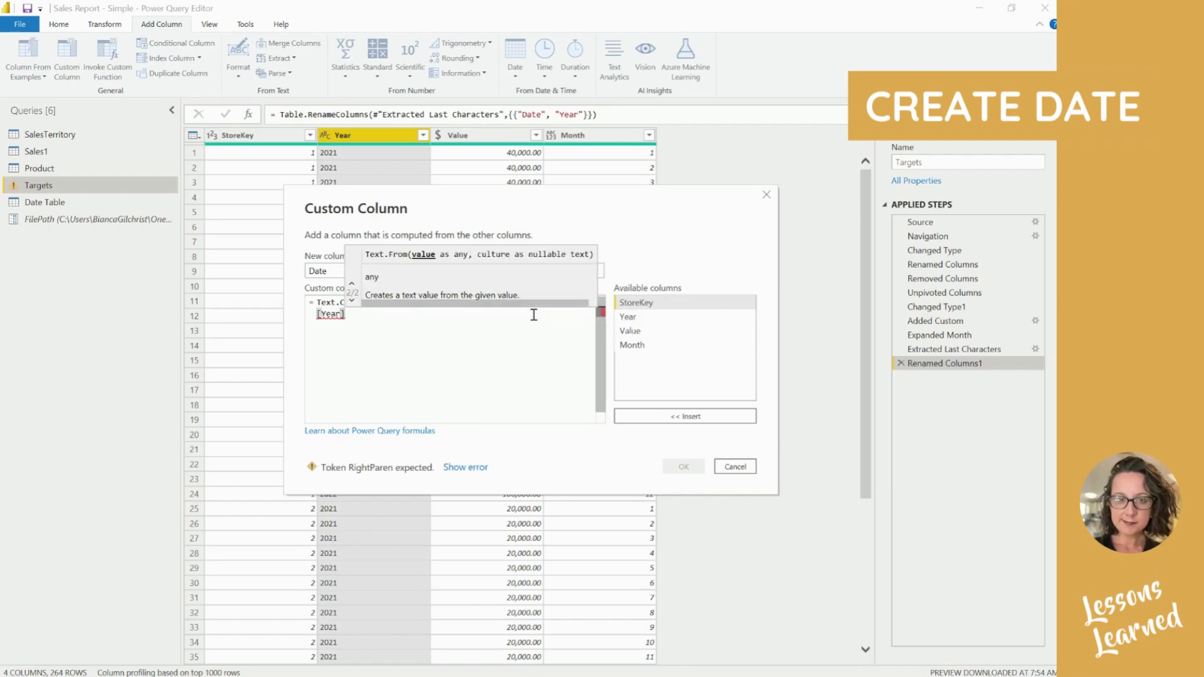
pyautogui.write(')')
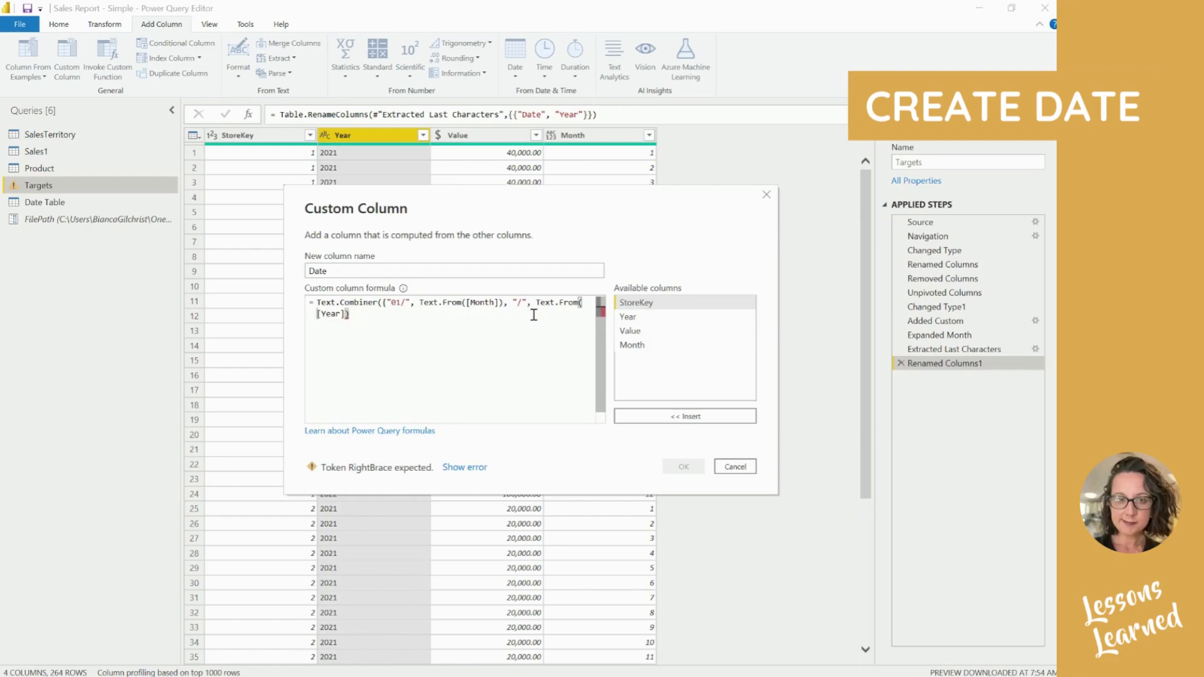
pyautogui.write('})')
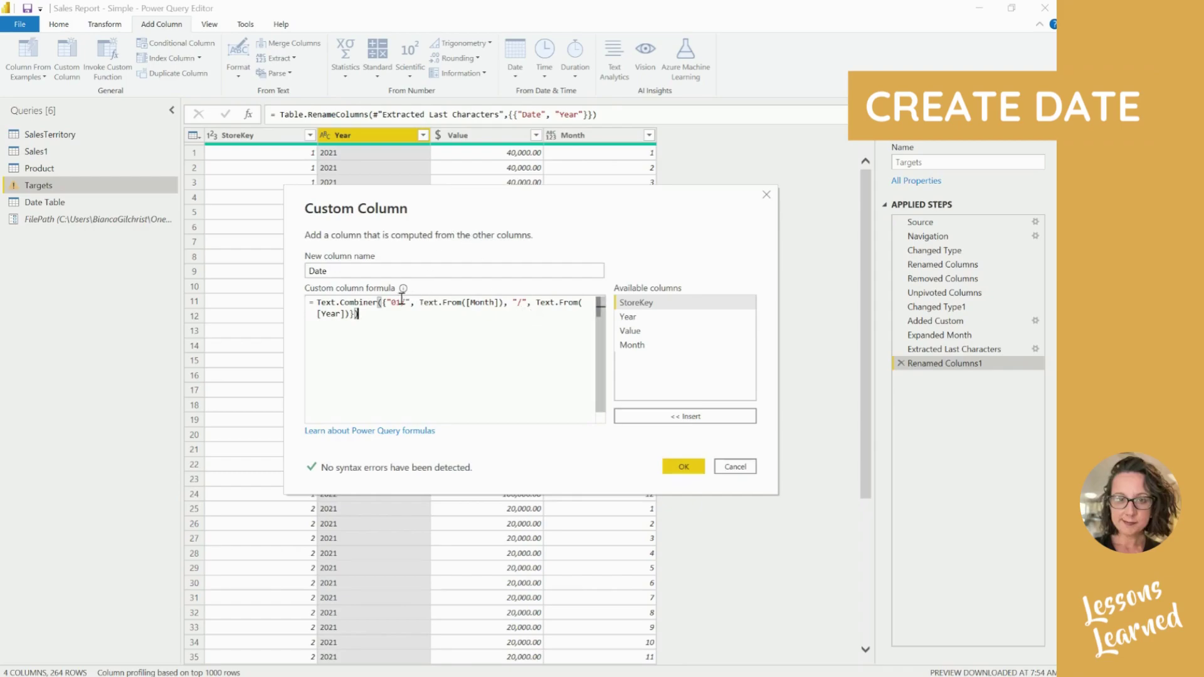
pyautogui.moveTo(390, 304); pyautogui.dragTo(401, 304)
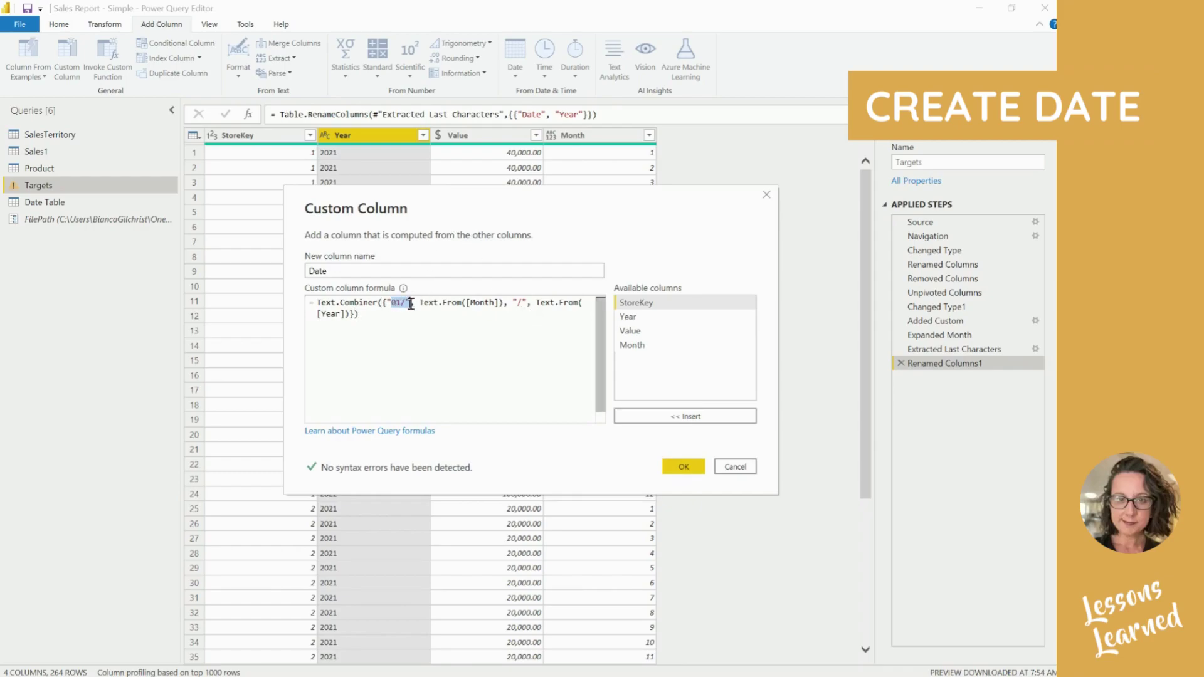
pyautogui.click(485, 304)
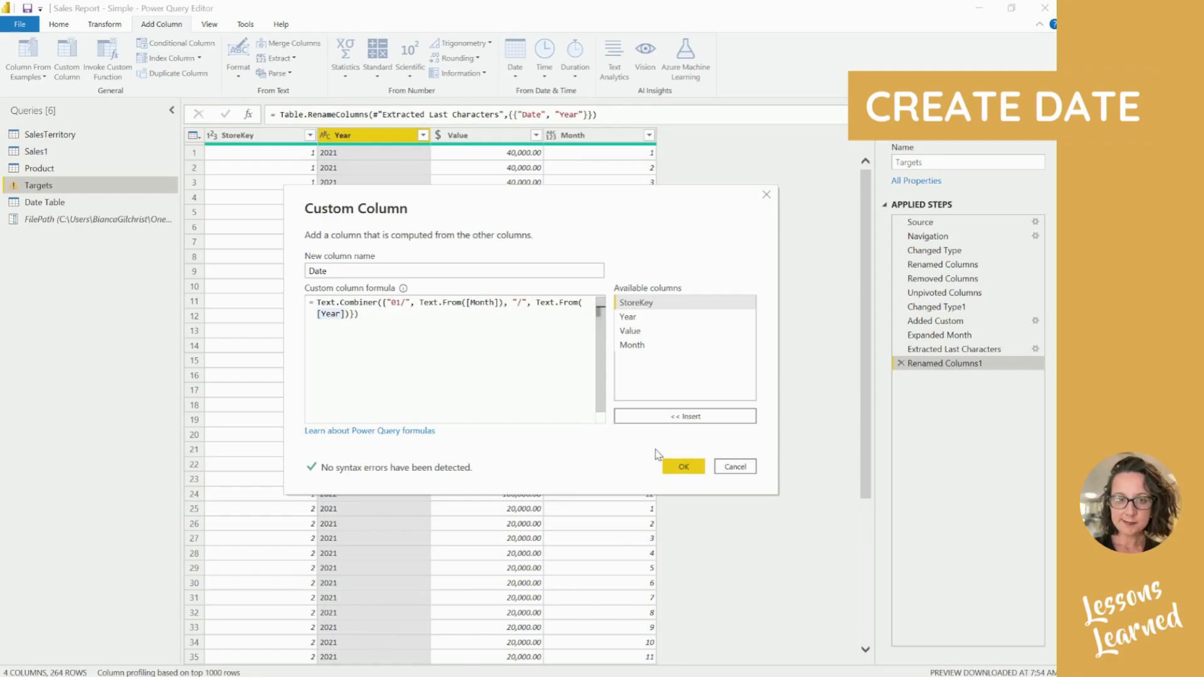
pyautogui.click(681, 469)
pyautogui.click(680, 470)
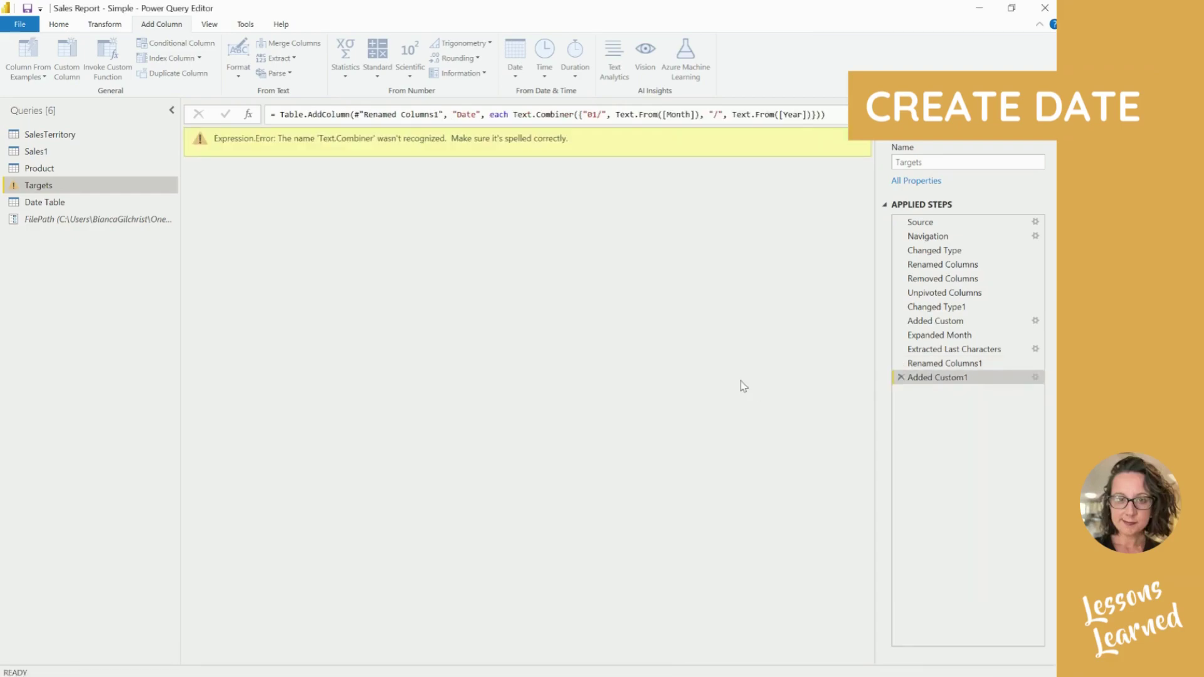
# Correct the Date column formula from Text.Combiner to Text.Combine.
pyautogui.doubleClick(926, 380)
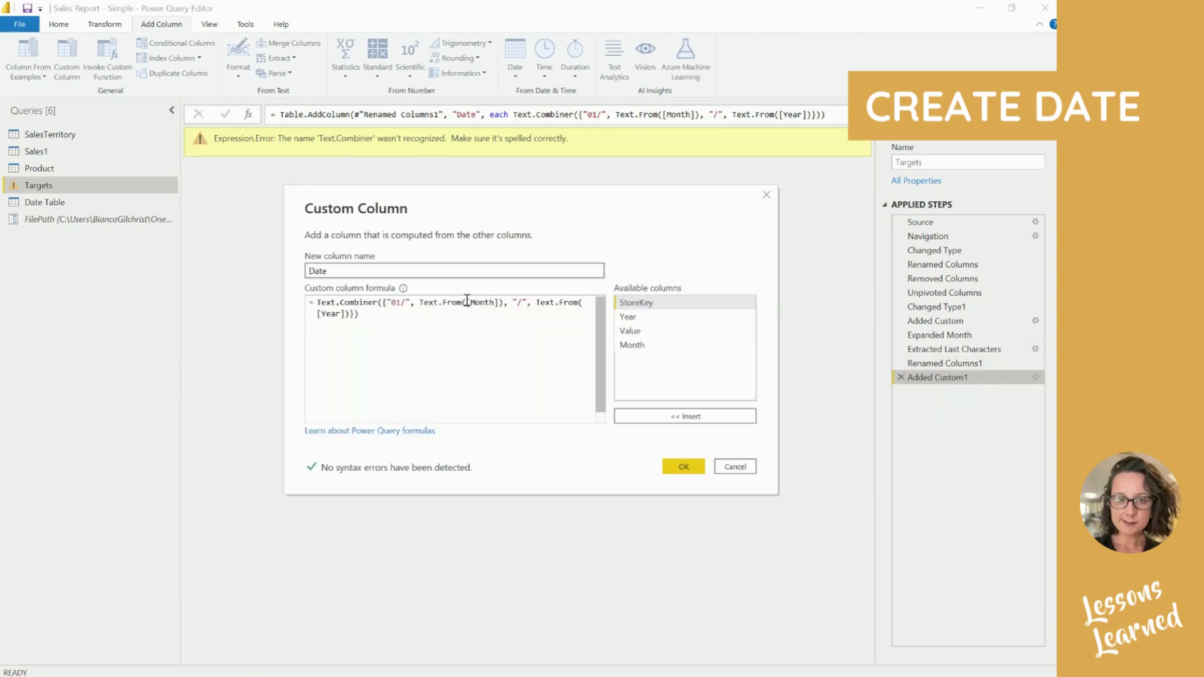
pyautogui.click(380, 302)
pyautogui.press('BackSpace')
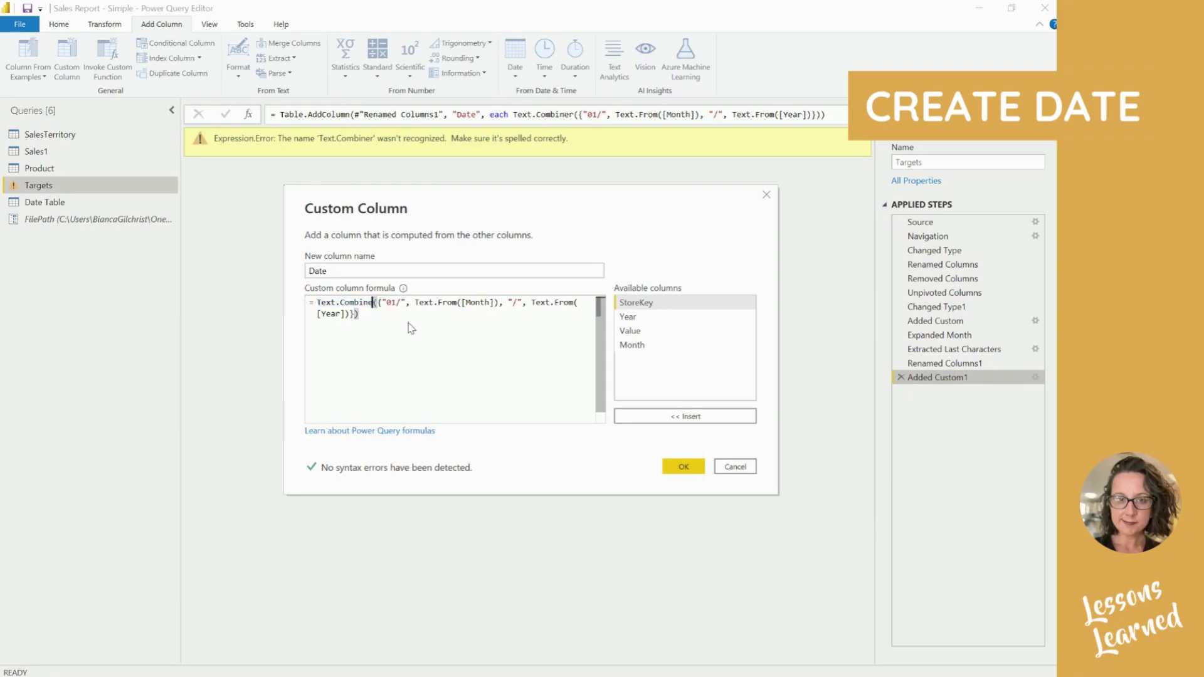
pyautogui.click(690, 468)
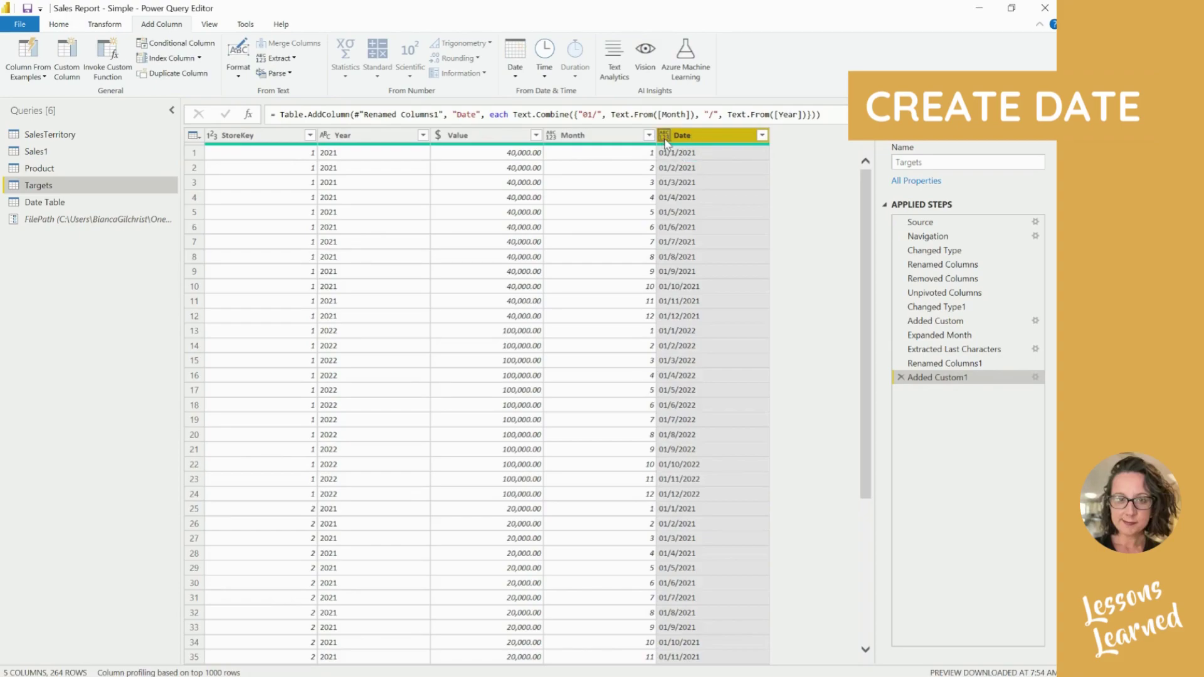
# Set the Date column's type to Date and select the Month and Year columns.
pyautogui.click(665, 135)
pyautogui.click(697, 225)
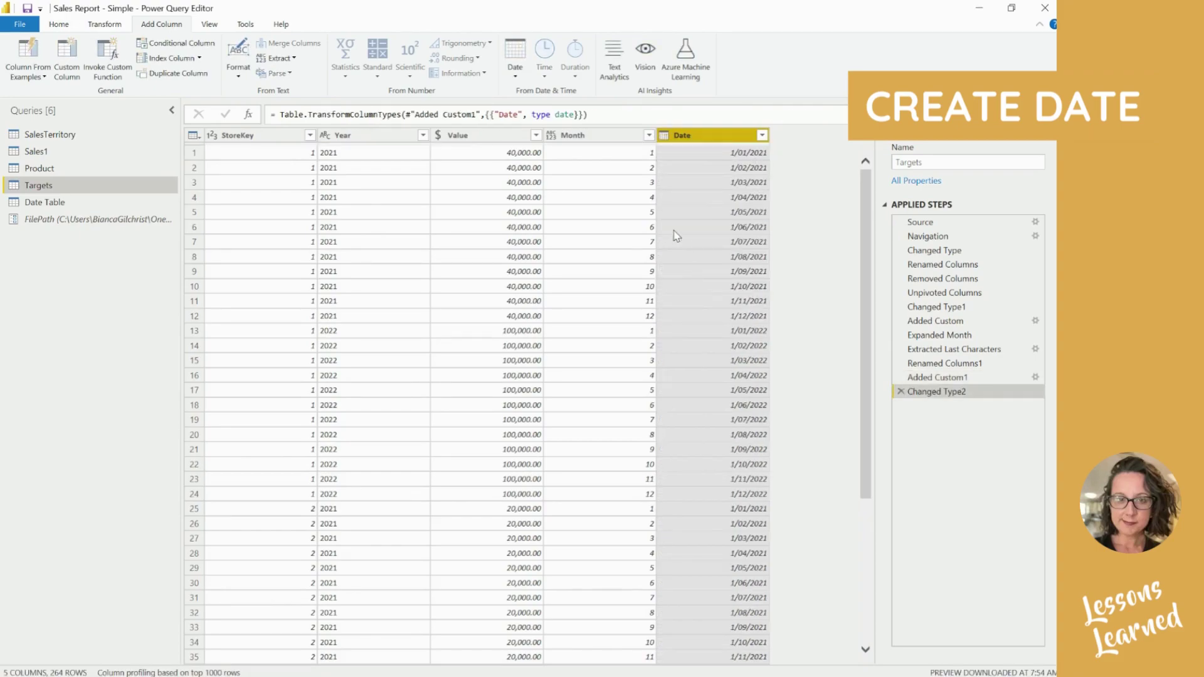
pyautogui.click(580, 136)
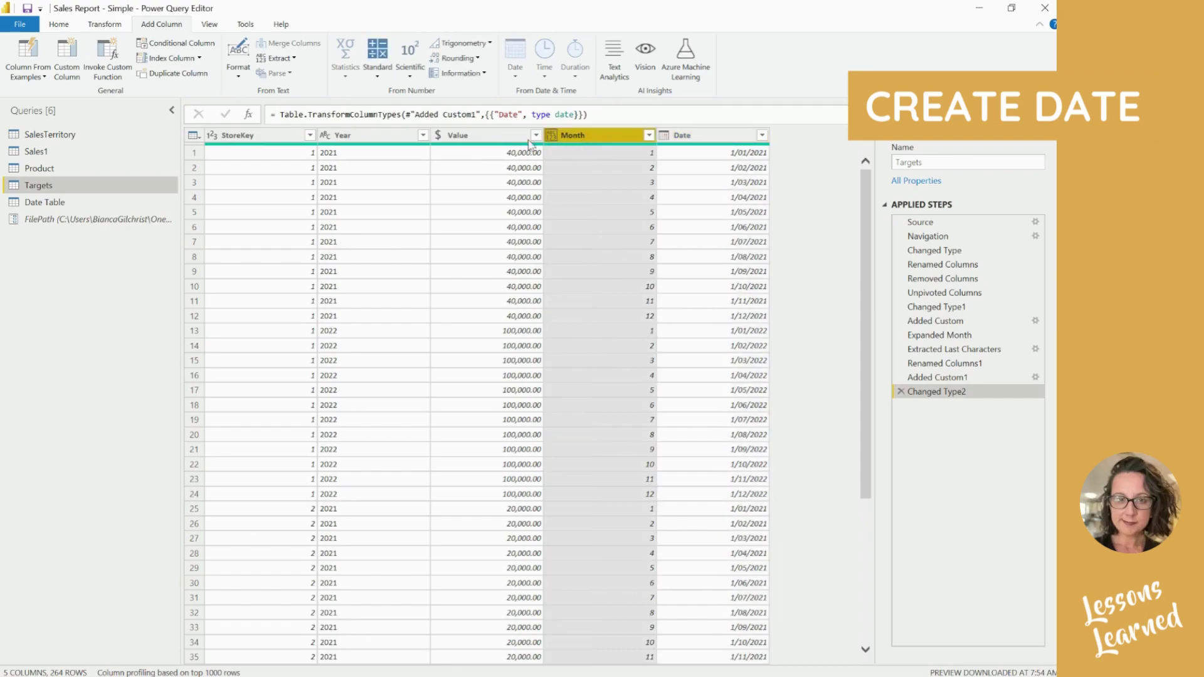
pyautogui.keyDown('ctrl'); pyautogui.click(360, 141); pyautogui.keyUp('ctrl')
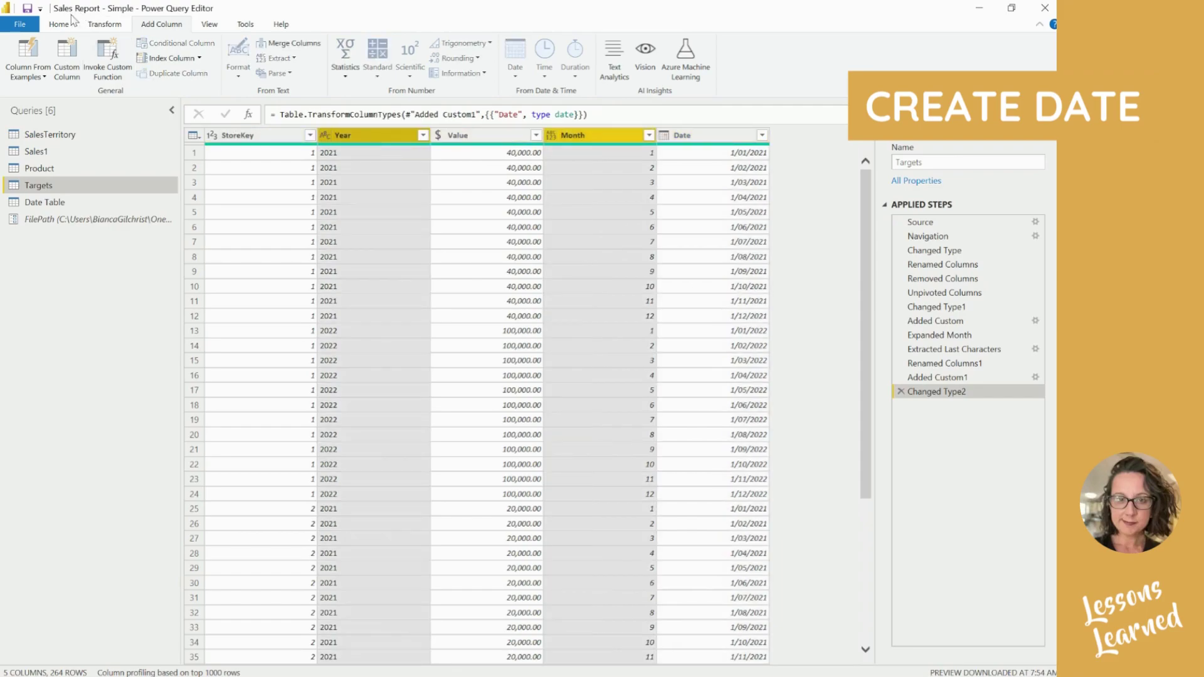
pyautogui.click(99, 25)
pyautogui.click(66, 25)
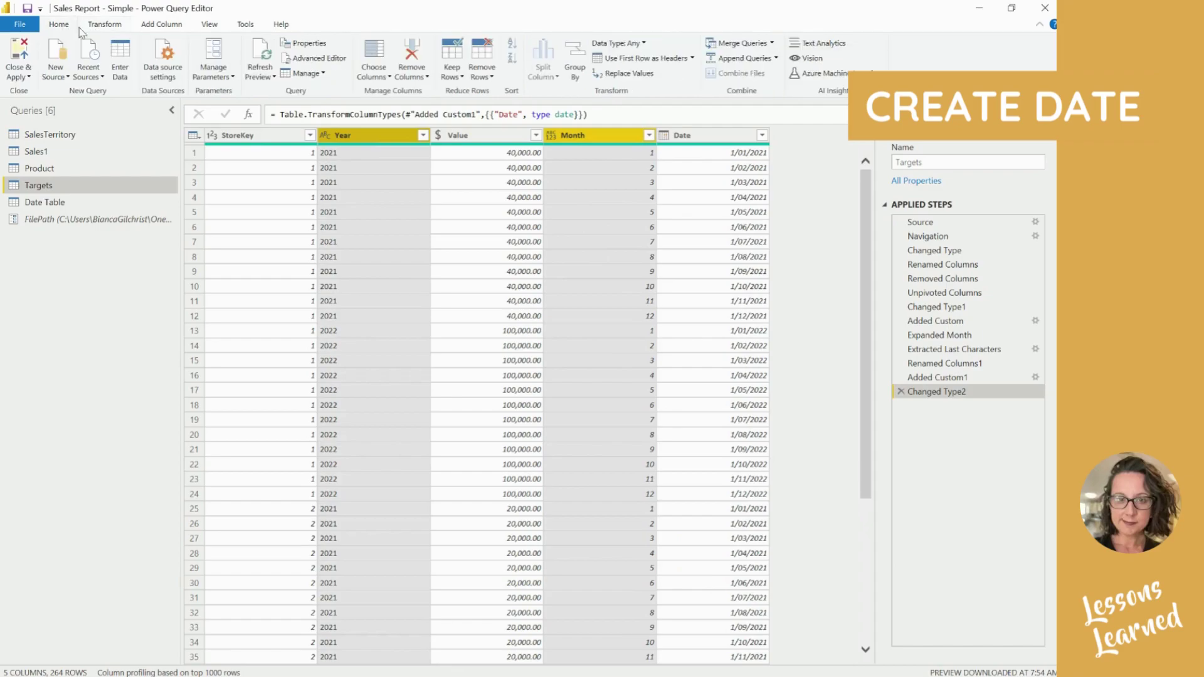
# Remove the Year and Month columns, then divide Value by 12 (e.g. 3,333.33).
pyautogui.click(413, 53)
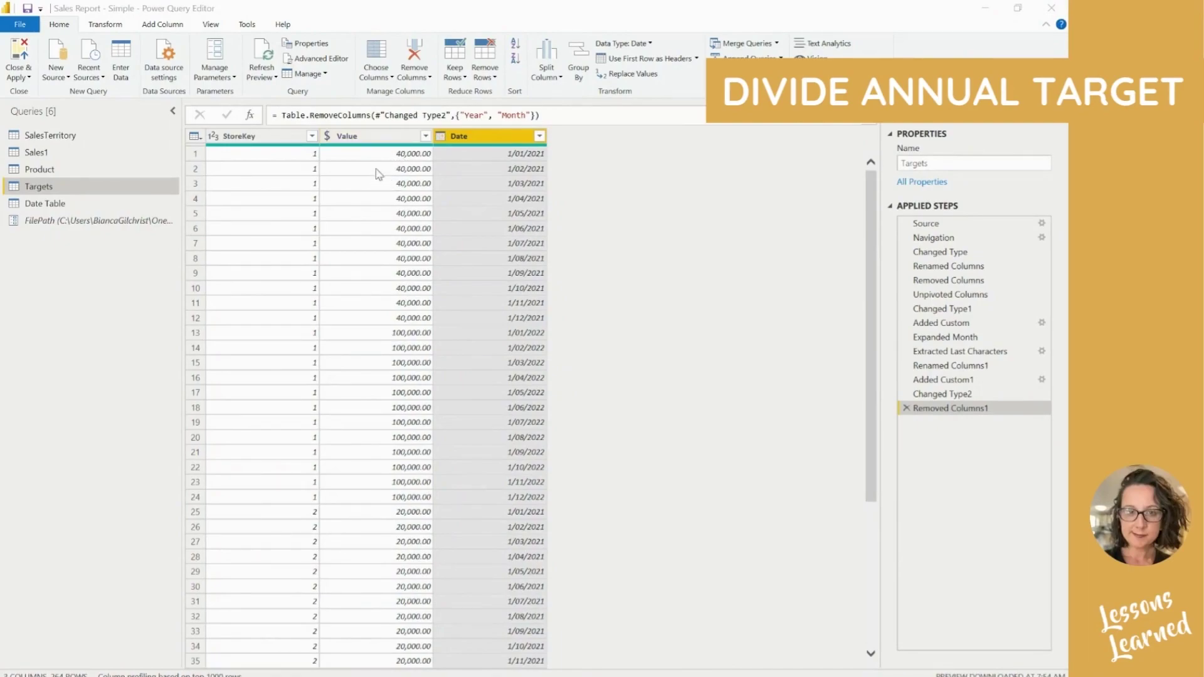
pyautogui.click(370, 139)
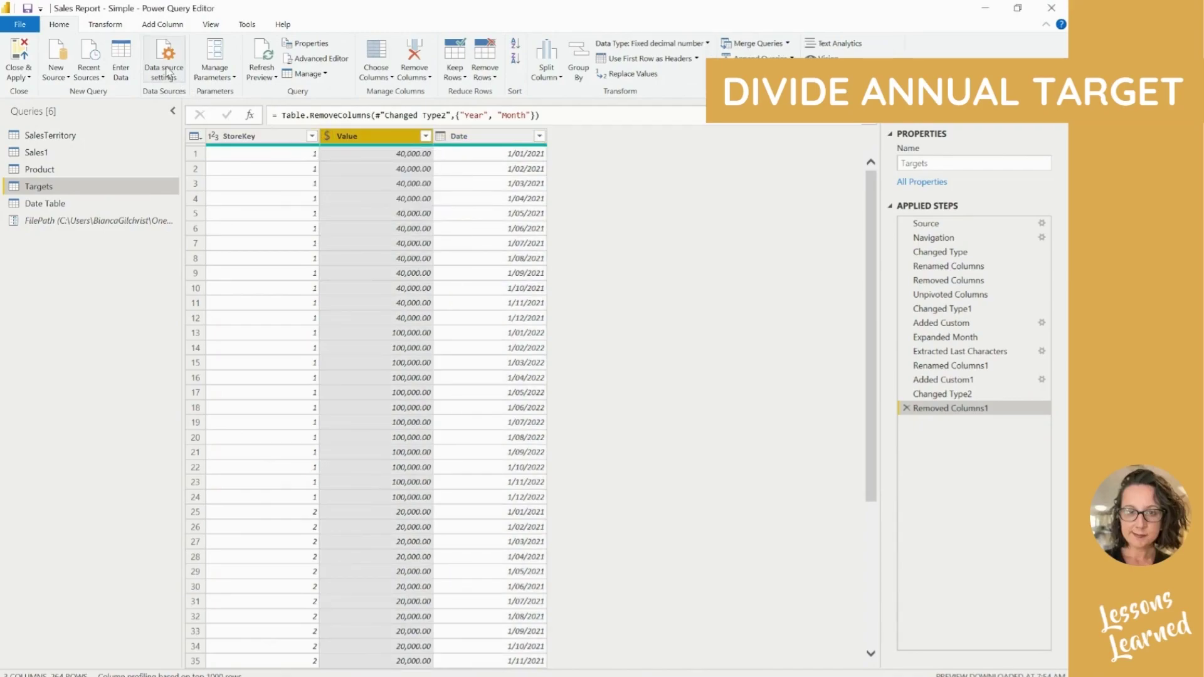
pyautogui.click(113, 27)
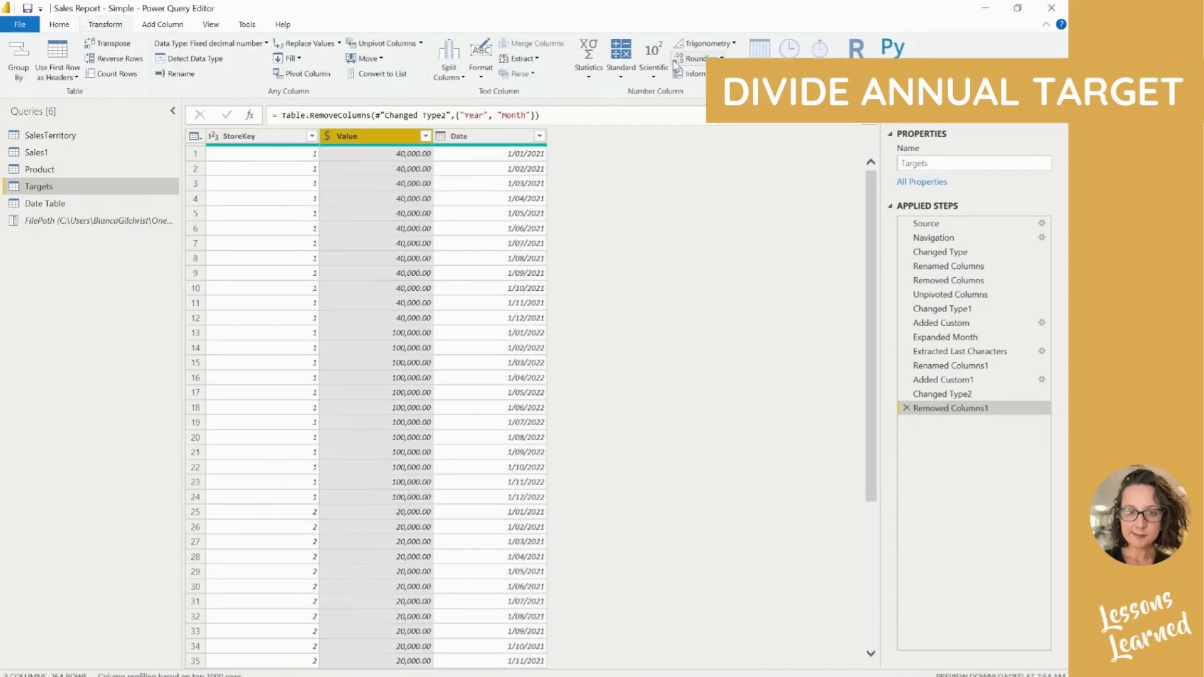
pyautogui.click(621, 74)
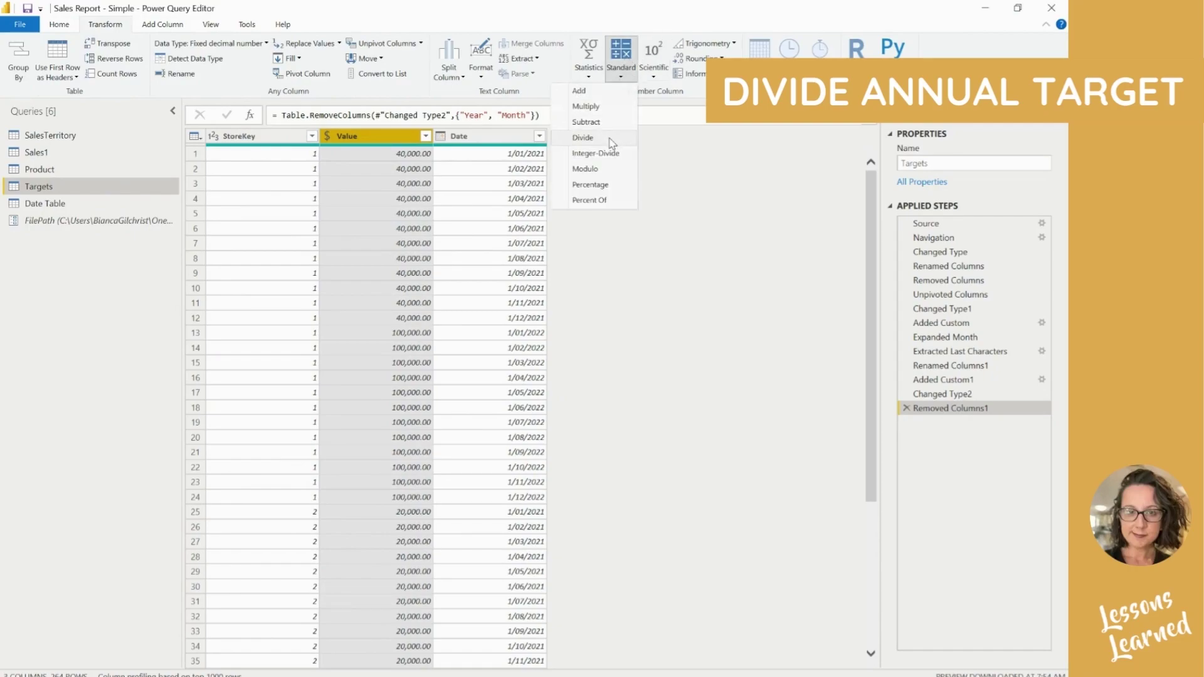
pyautogui.click(583, 137)
pyautogui.write('12')
pyautogui.press('Return')
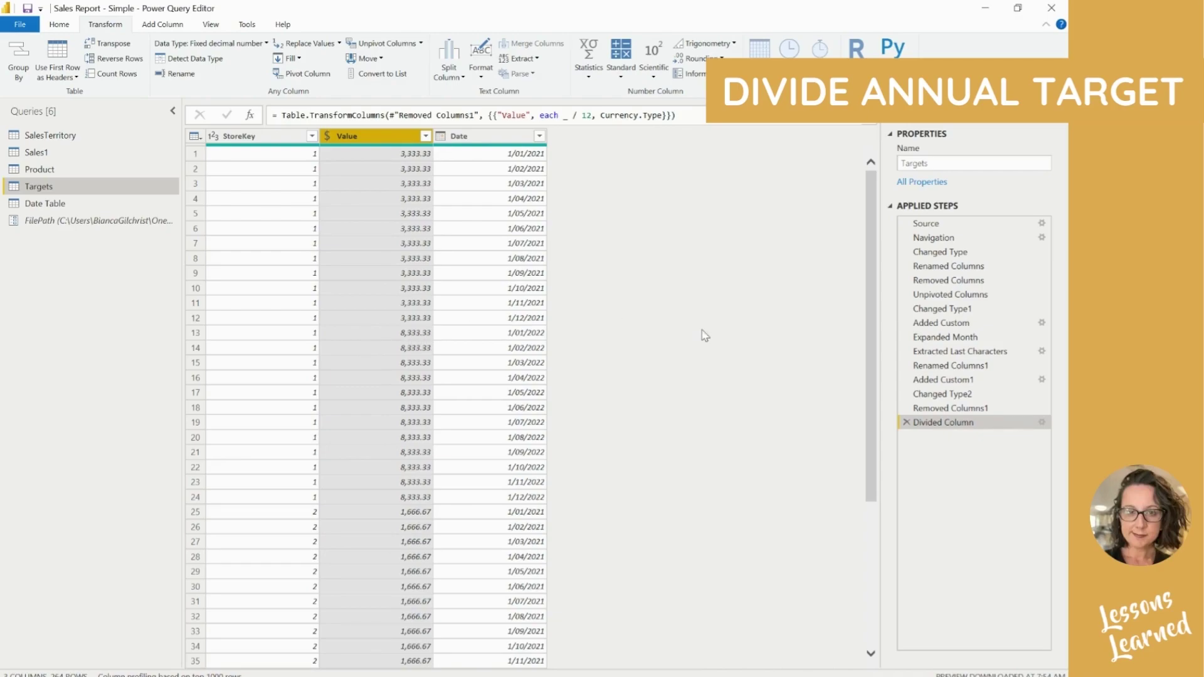
# Apply the Targets query changes to the report and switch to Model view.
pyautogui.click(60, 25)
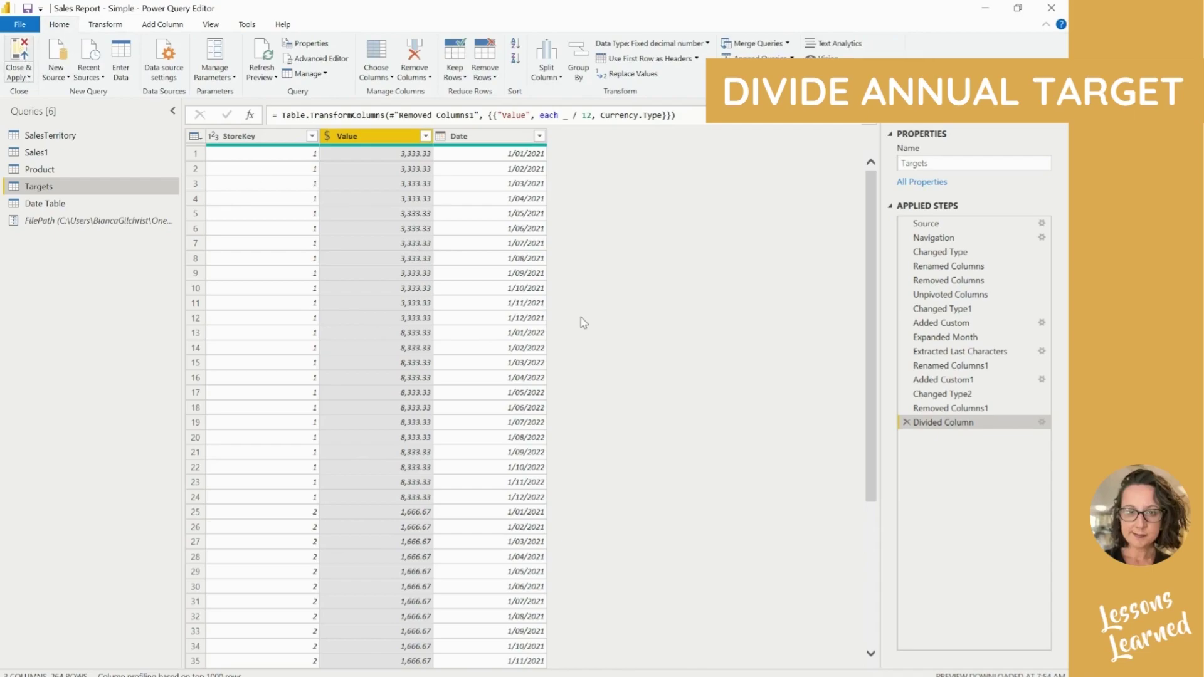
pyautogui.hotkey('alt', 'Tab')
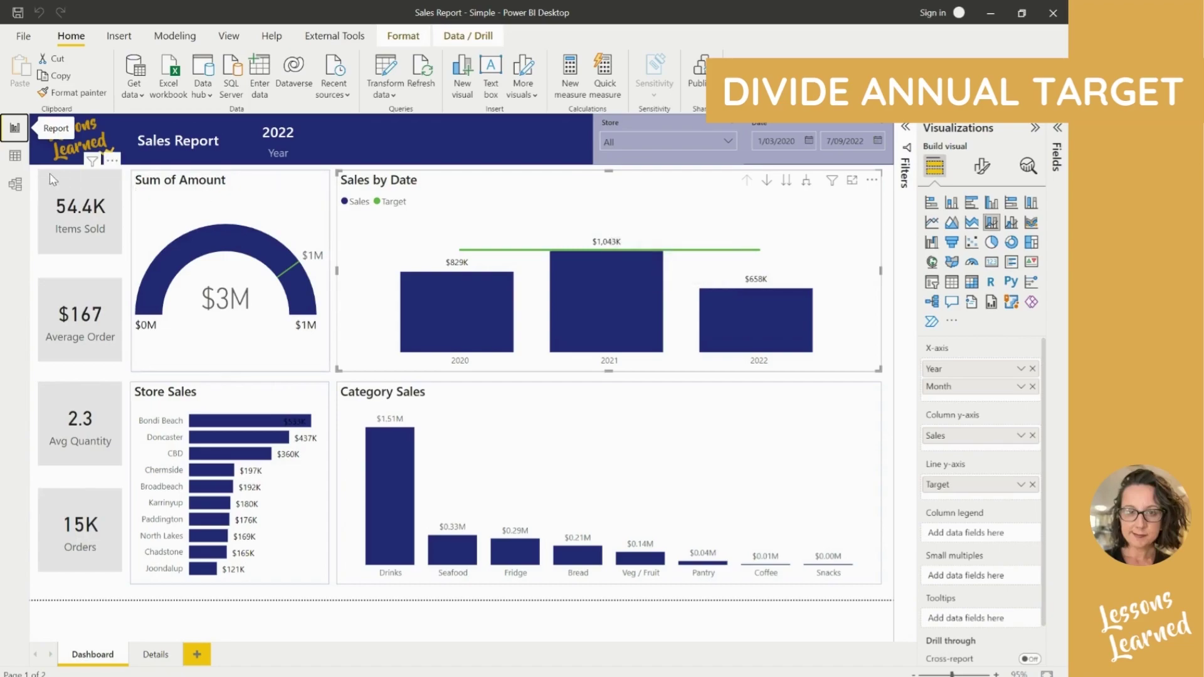
pyautogui.click(15, 185)
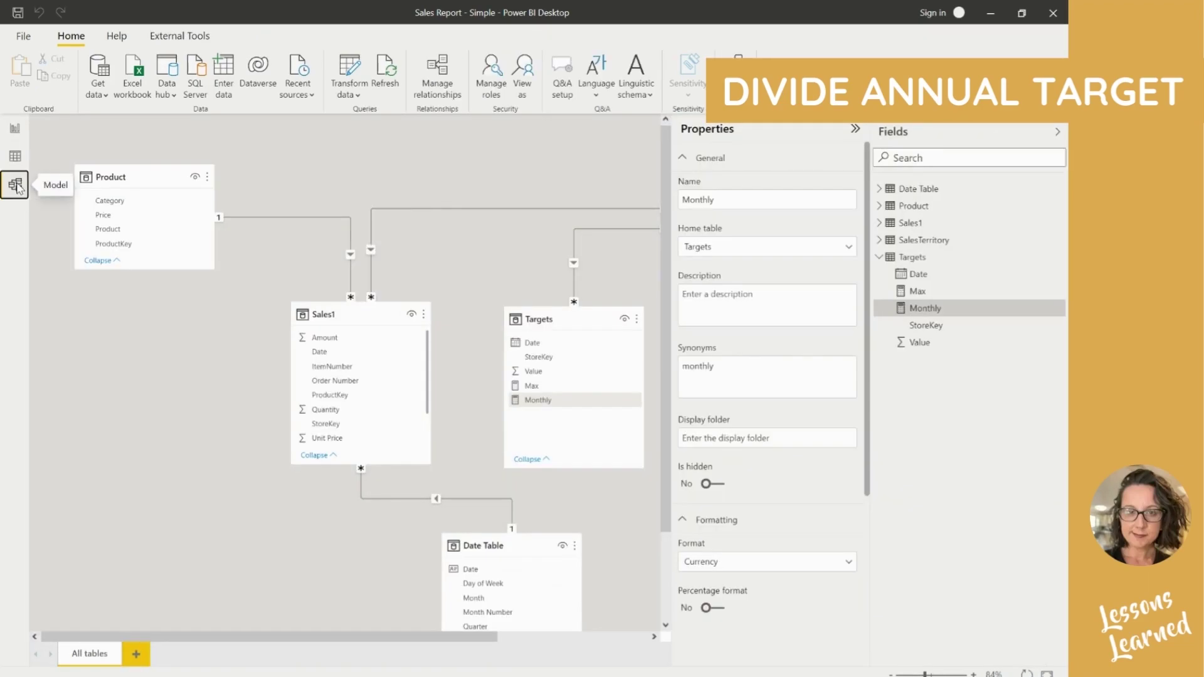
# Relate Targets[Date] to Date Table[Date], then go back to Report view.
pyautogui.click(854, 129)
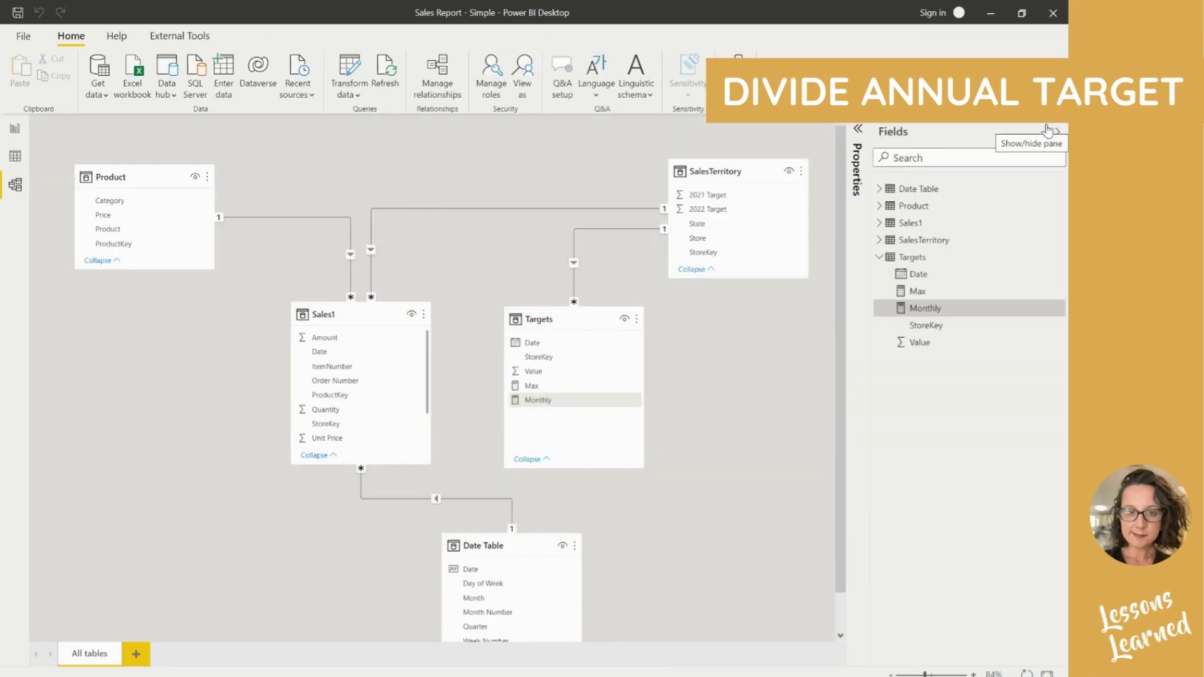
pyautogui.click(557, 343)
pyautogui.moveTo(560, 347); pyautogui.dragTo(552, 580)
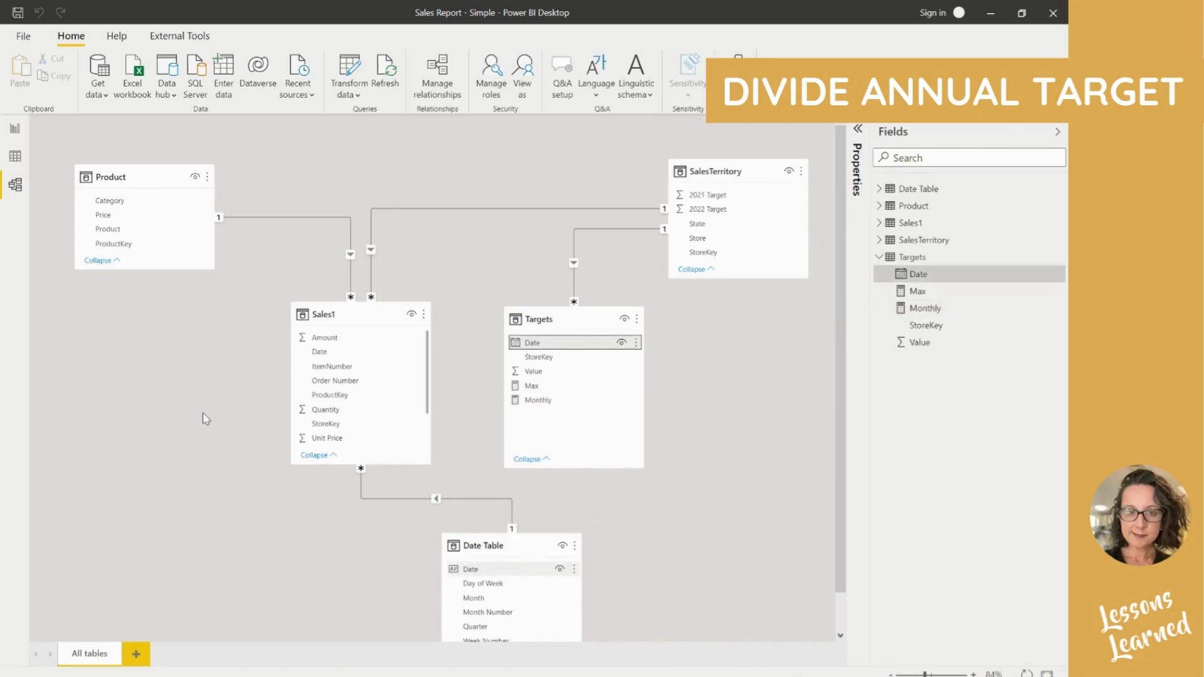
pyautogui.click(16, 129)
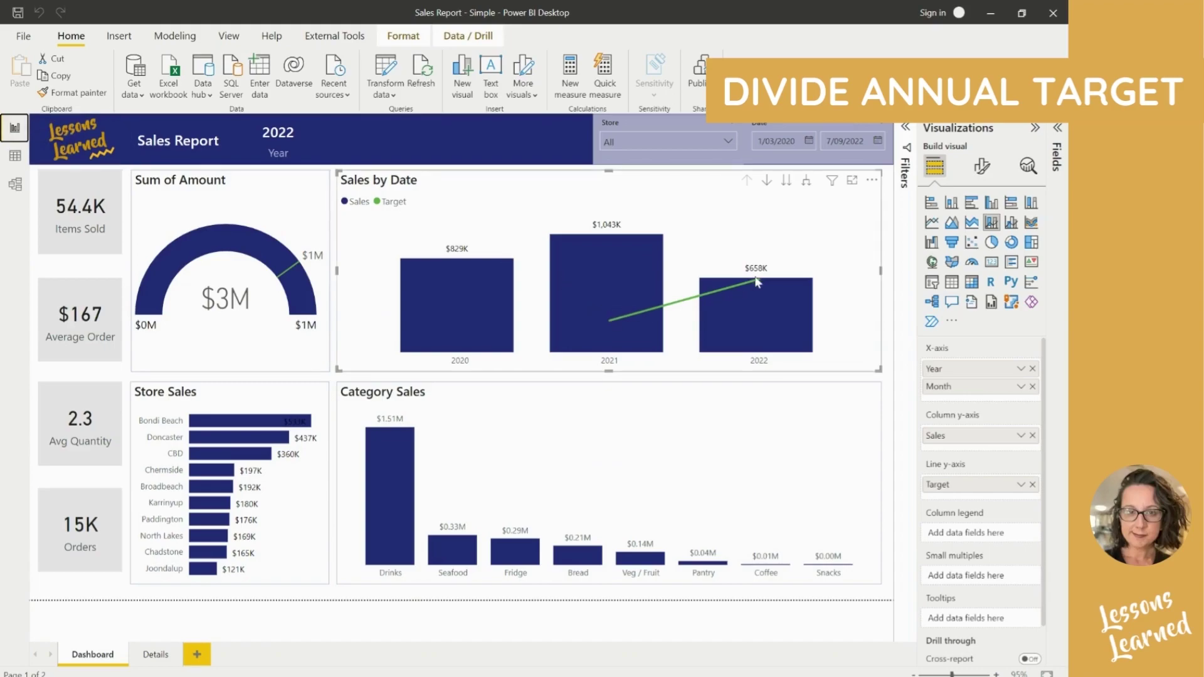
# Expand the Sales by Date chart one level to show monthly bars with a stepped target line.
pyautogui.click(807, 185)
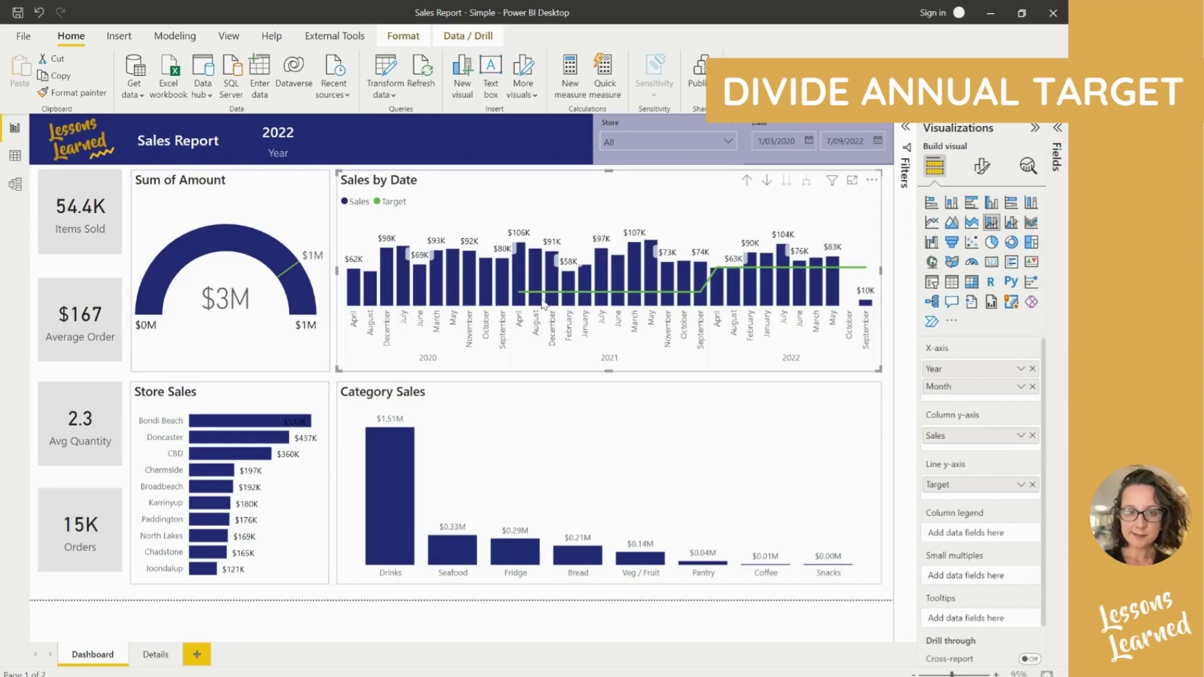